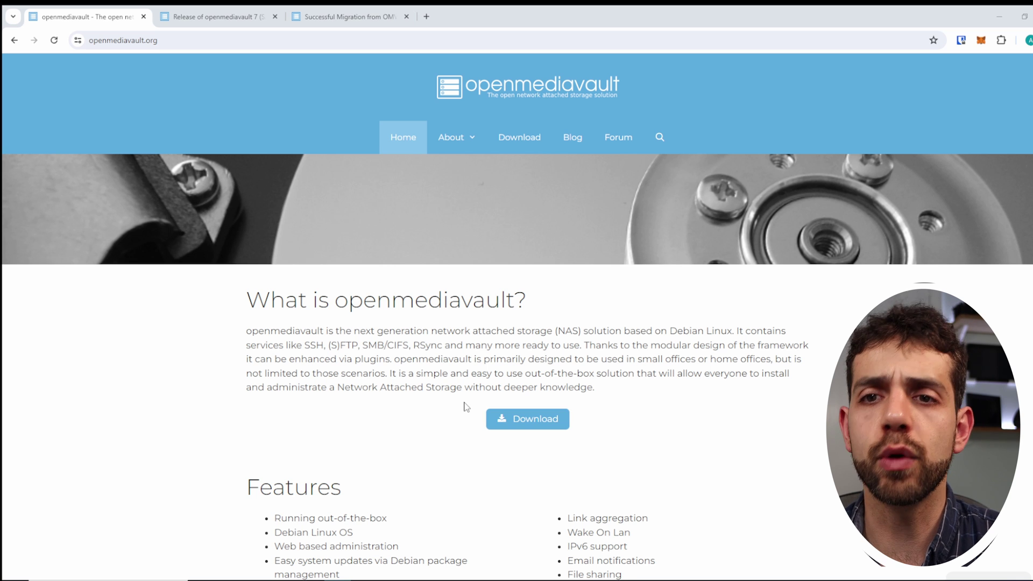
- Scroll to the Features list and highlight part of the Web based administration bullet
scroll(466, 407, down, 2)
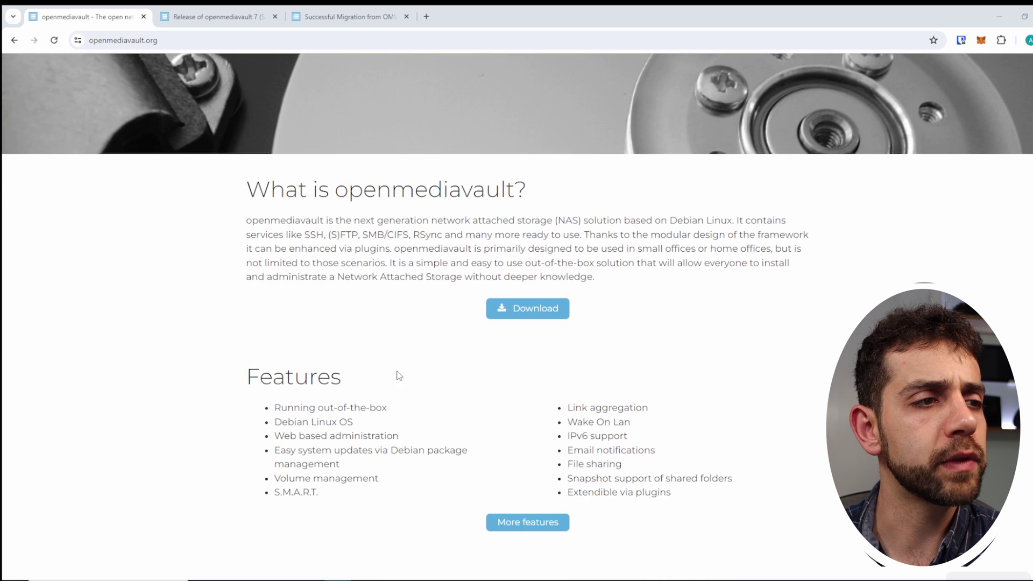
drag(288, 407, 381, 407)
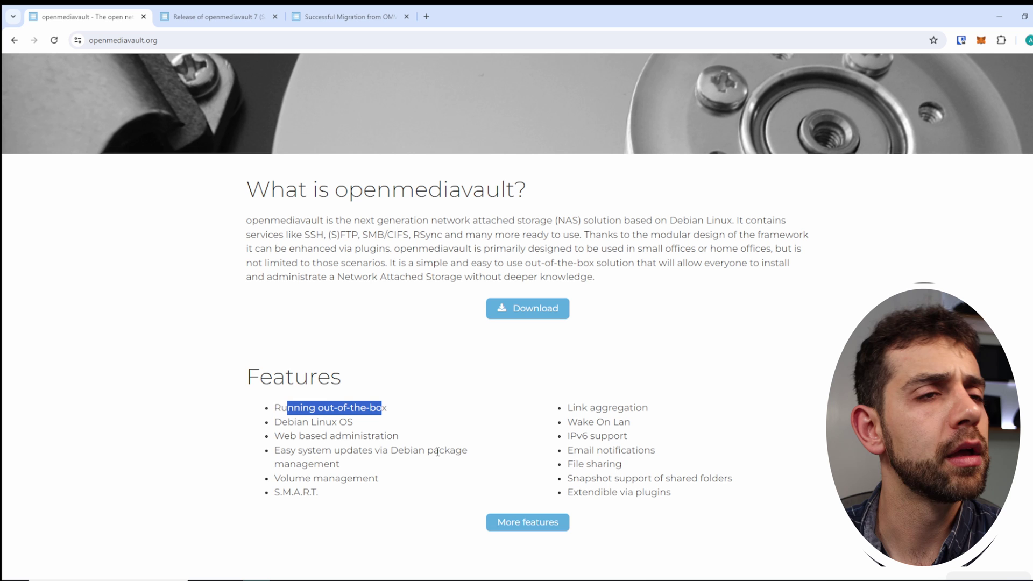
- Go to the Download page and bring the Stable and Oldstable ISO downloads with SHA256 checksums into view
click(555, 310)
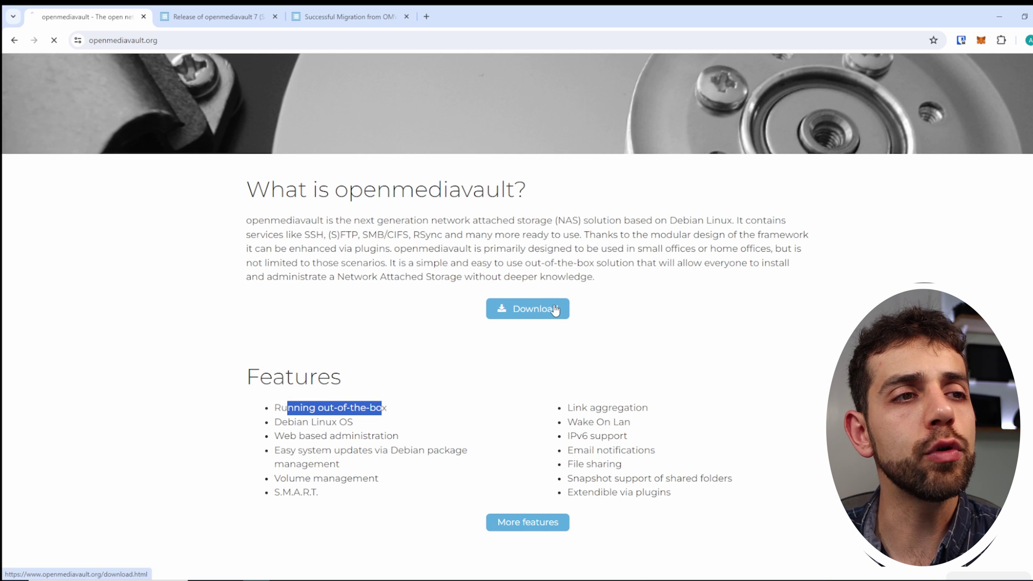
scroll(515, 455, down, 2)
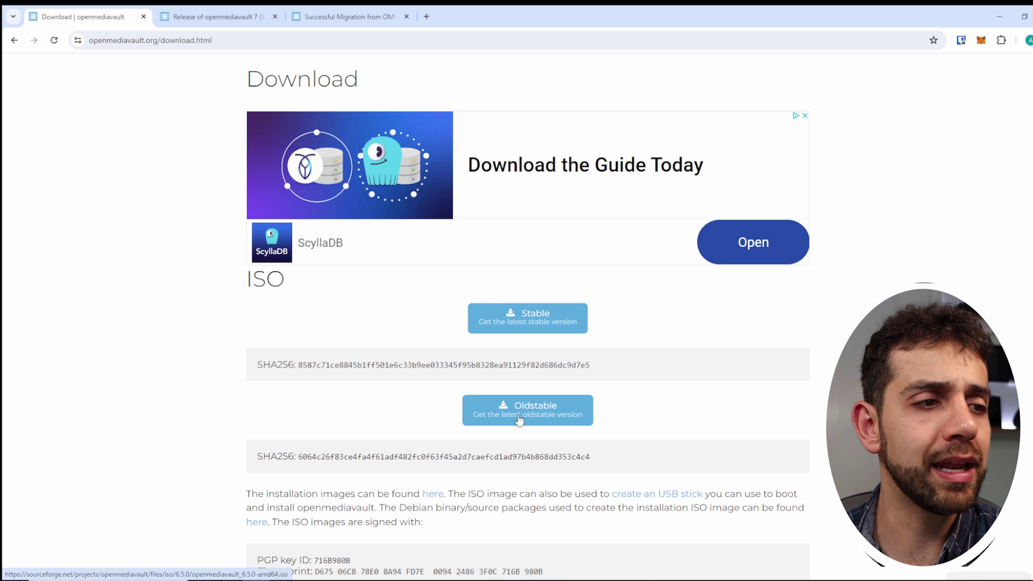
scroll(528, 269, down, 3)
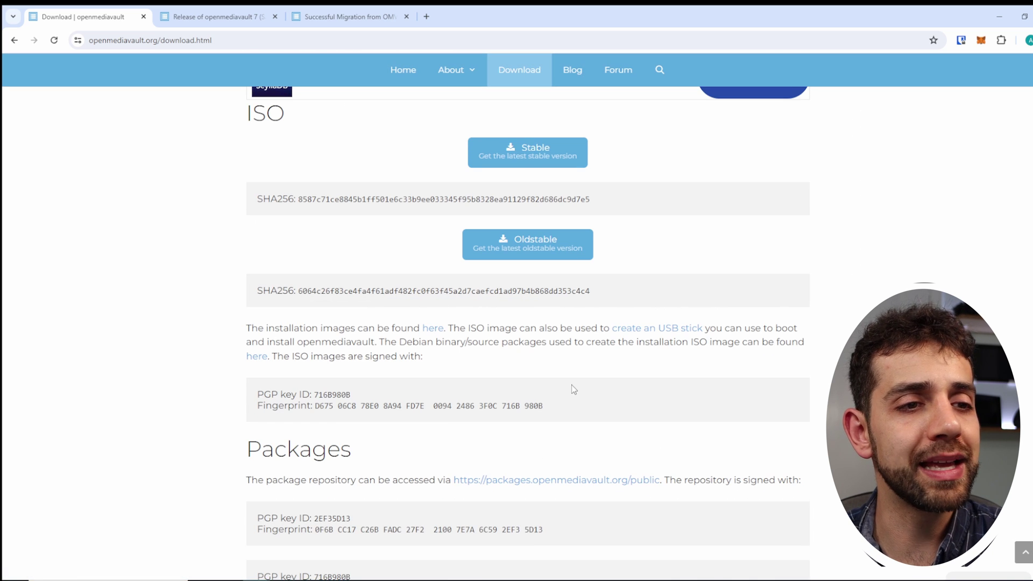
scroll(572, 385, down, 1)
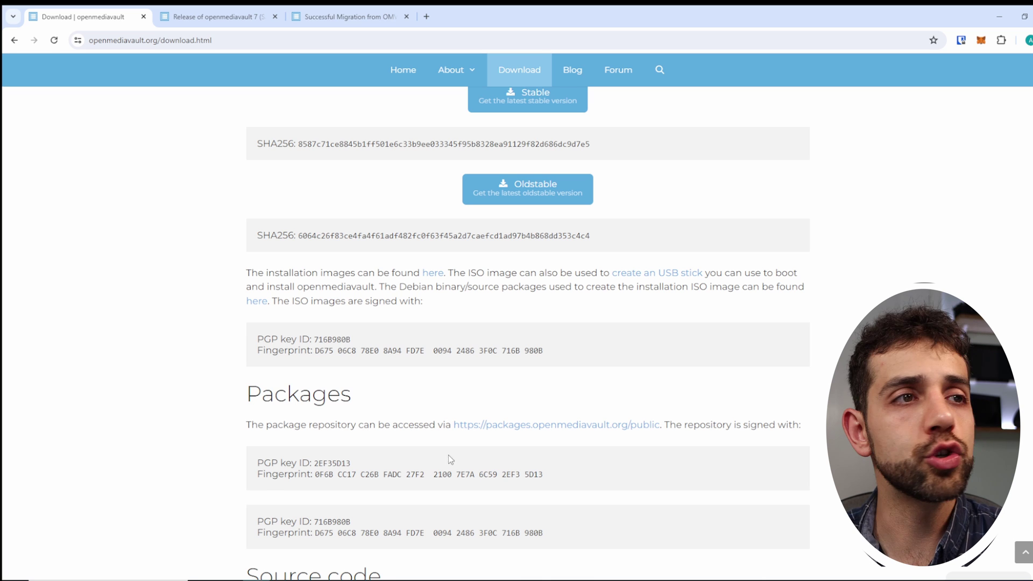
scroll(441, 463, up, 3)
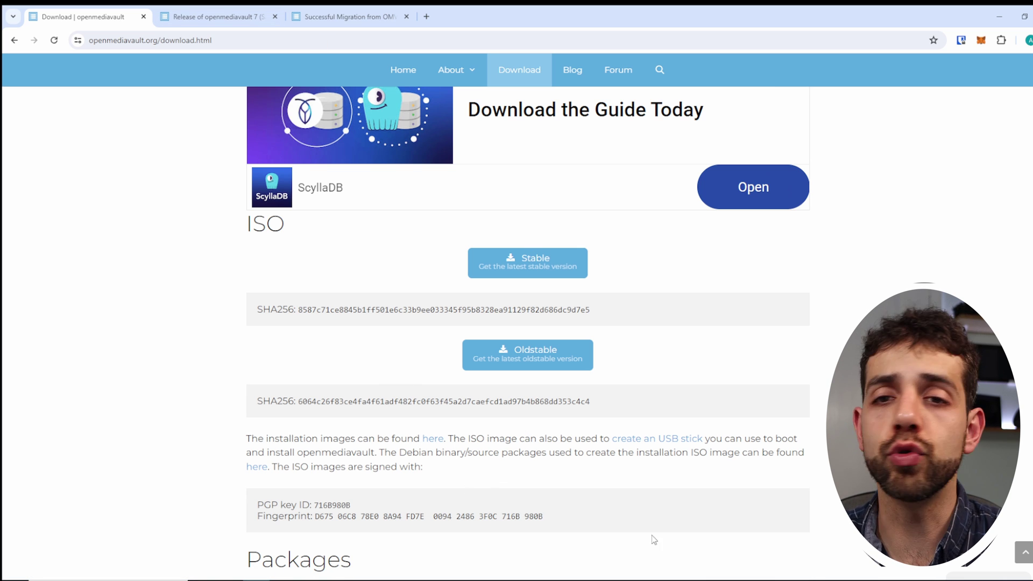
scroll(653, 539, down, 5)
scroll(598, 185, up, 5)
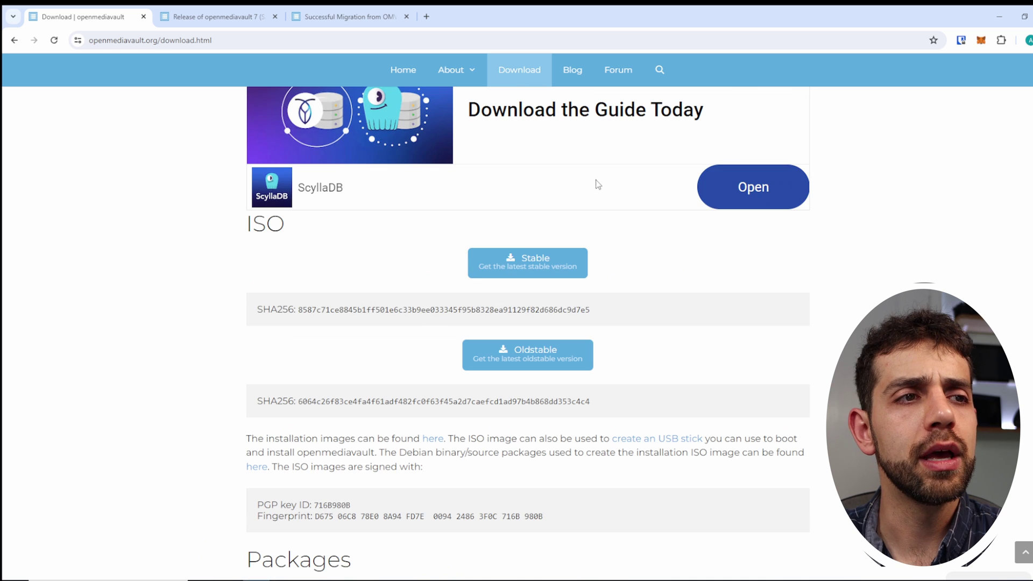
scroll(583, 323, down, 6)
scroll(690, 346, up, 3)
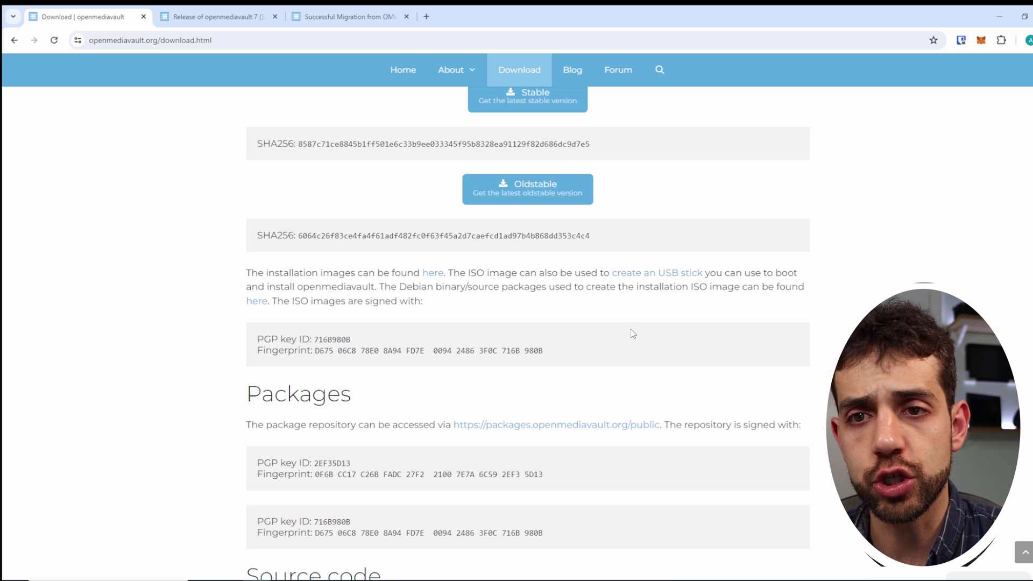
scroll(631, 330, up, 2)
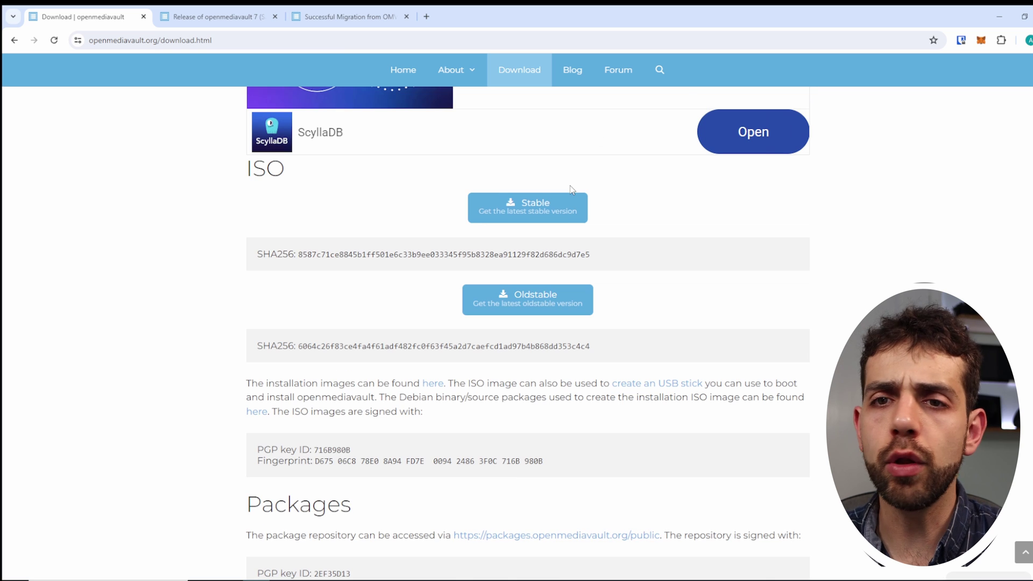
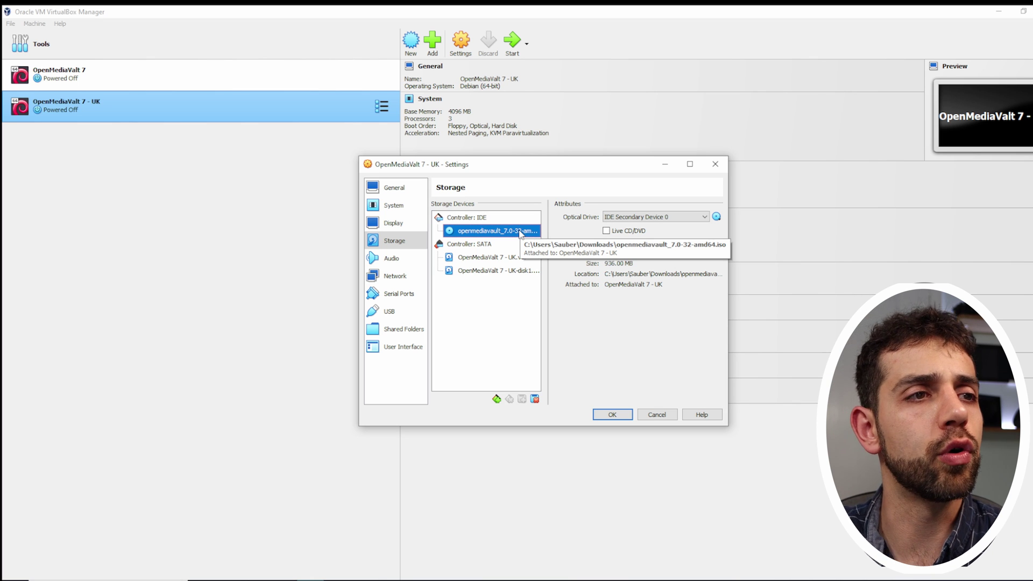
- Check the SATA disks (20 GB system, 50 GB data), then show the VM's Network page
click(500, 261)
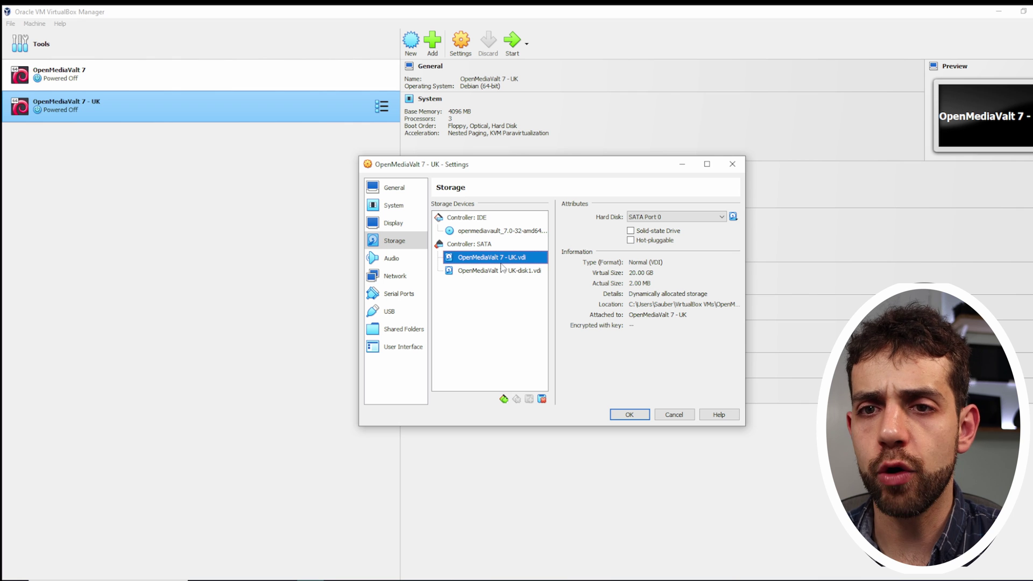
click(501, 270)
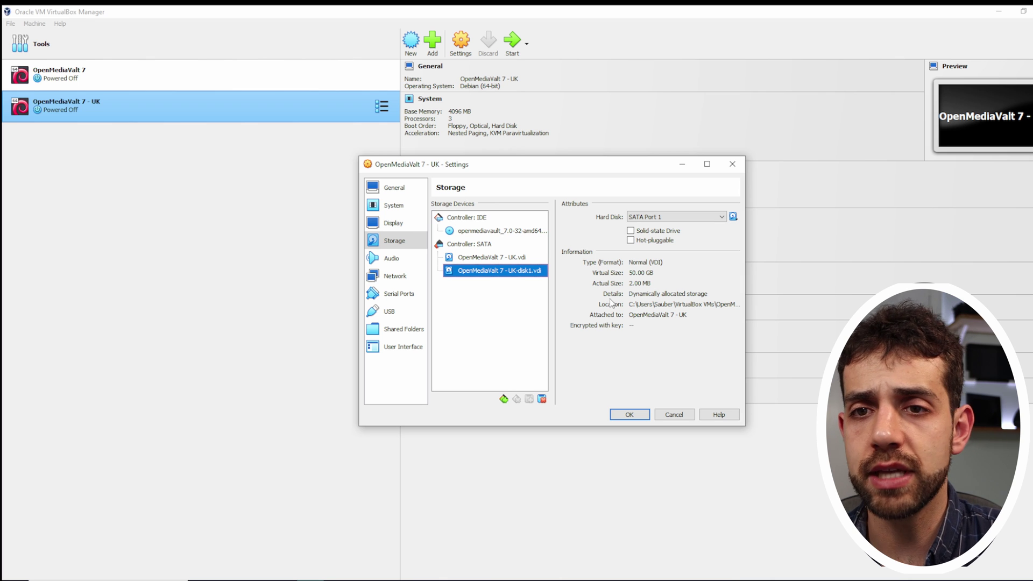
key(Up)
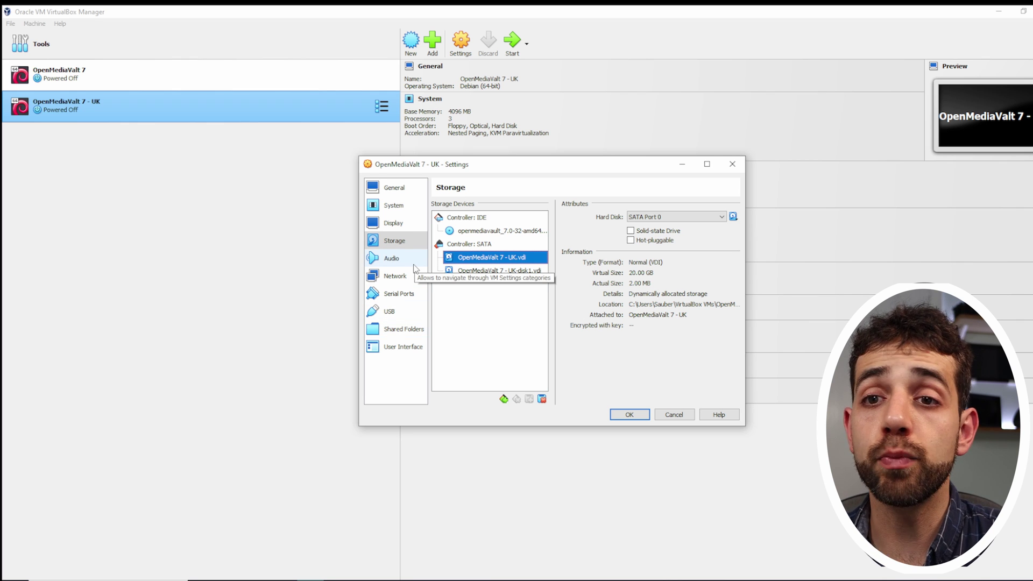
click(395, 275)
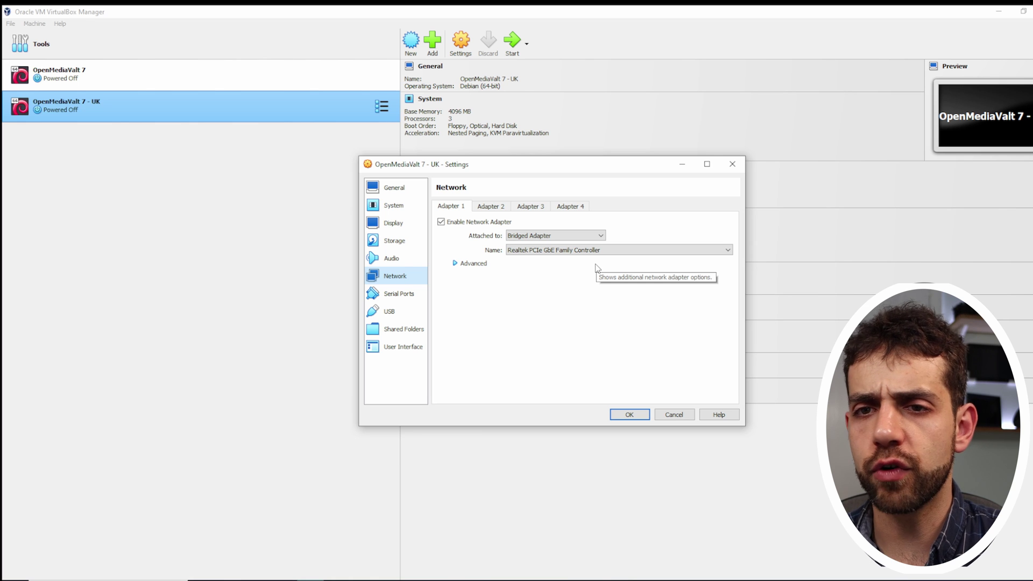
- Save the VM settings, keeping Adapter 1 bridged on the Realtek PCIe GbE controller
key(Down)
key(Up)
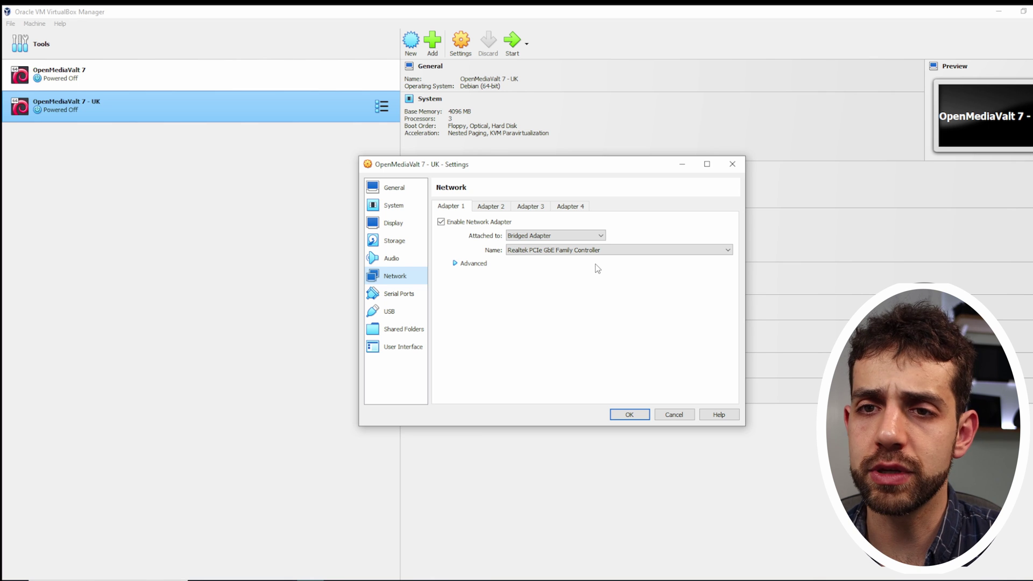
click(632, 415)
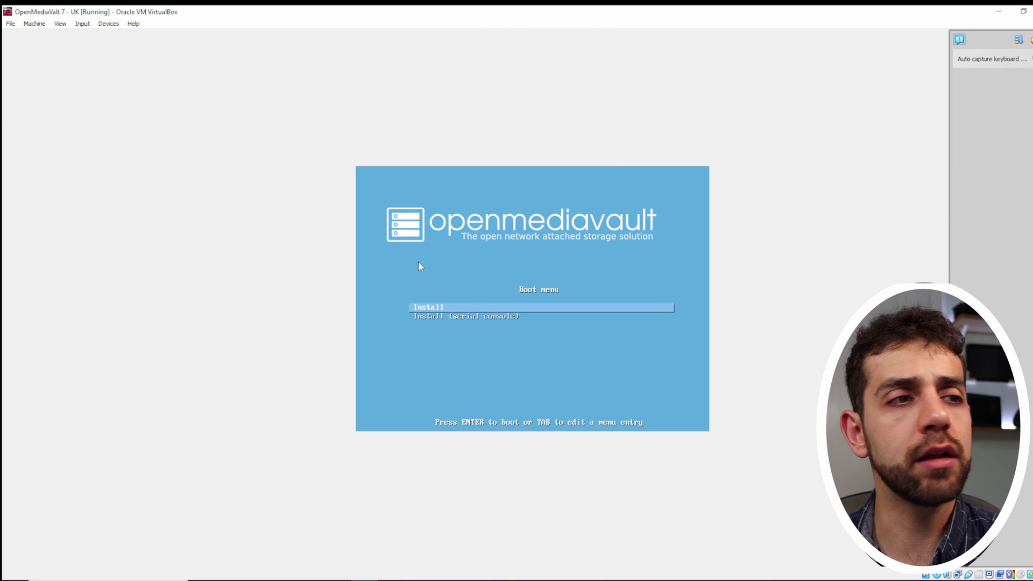
- Boot the standard Install option with English, United Kingdom and the British English keyboard
key(Down)
key(Up)
key(Return)
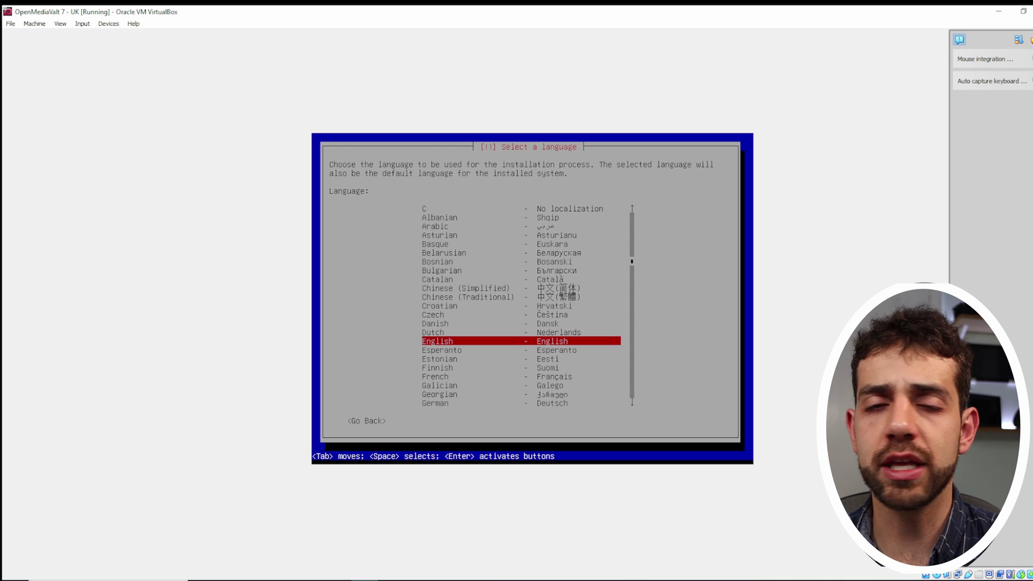
key(Return)
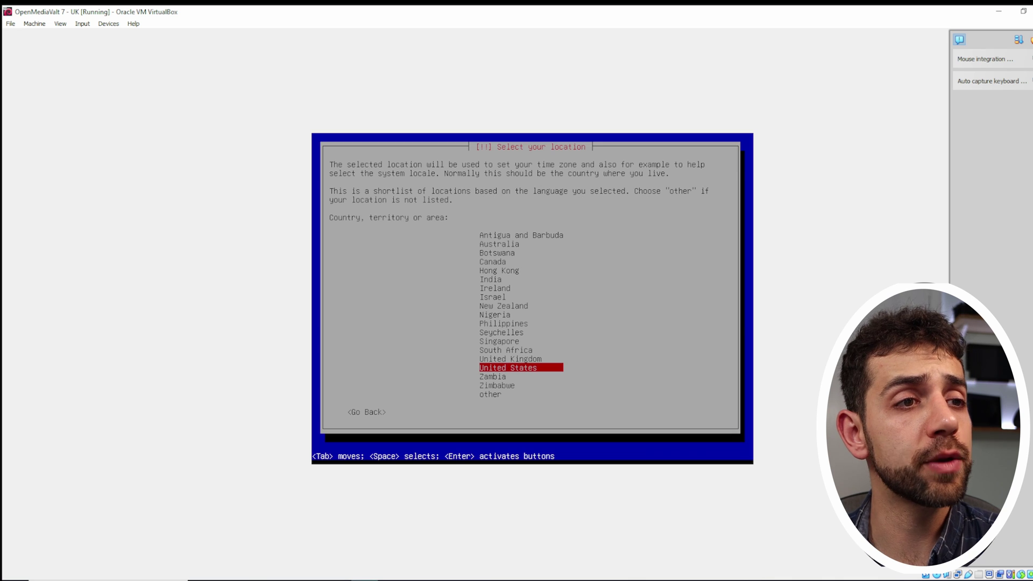
key(Up)
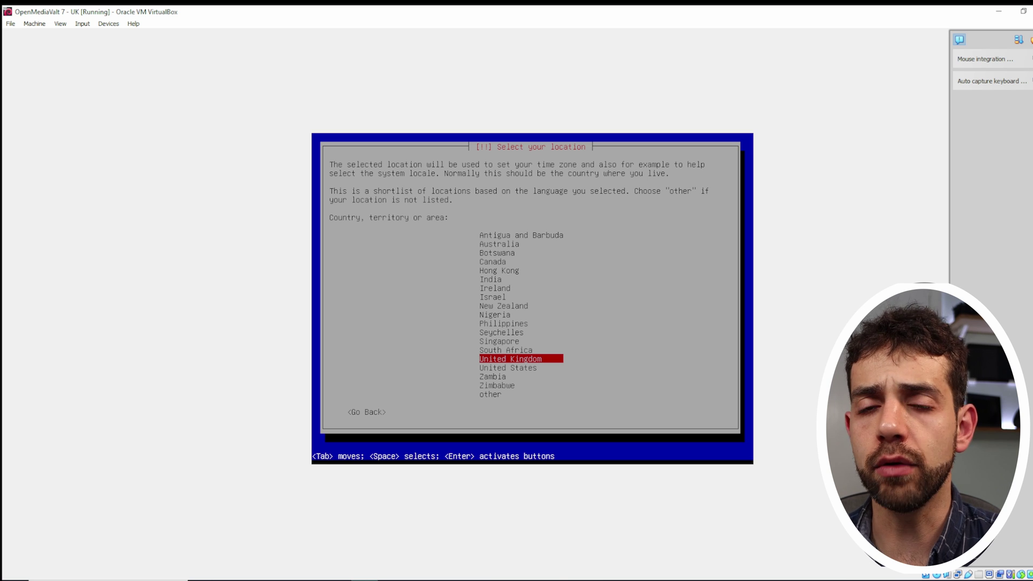
key(Return)
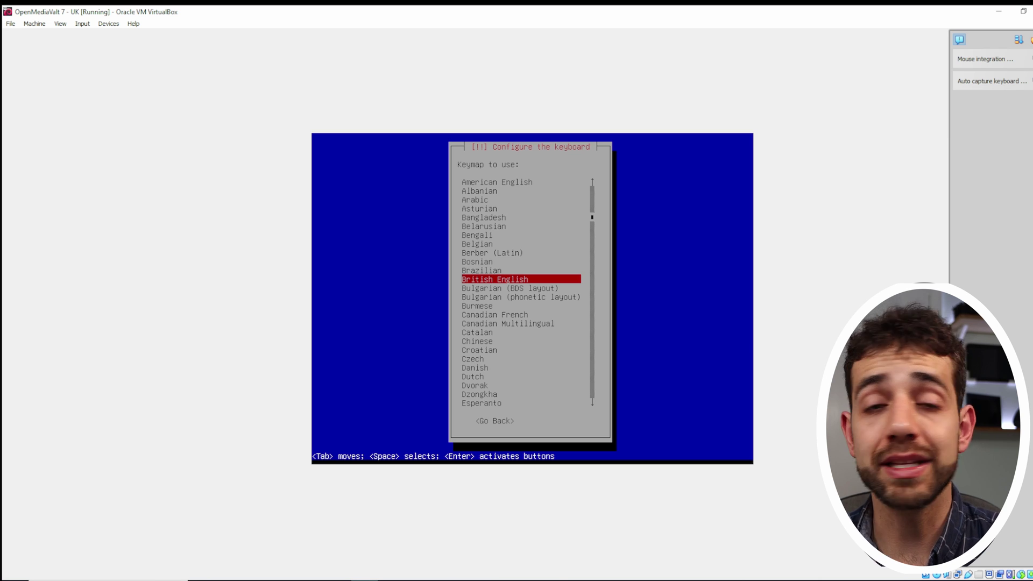
key(Return)
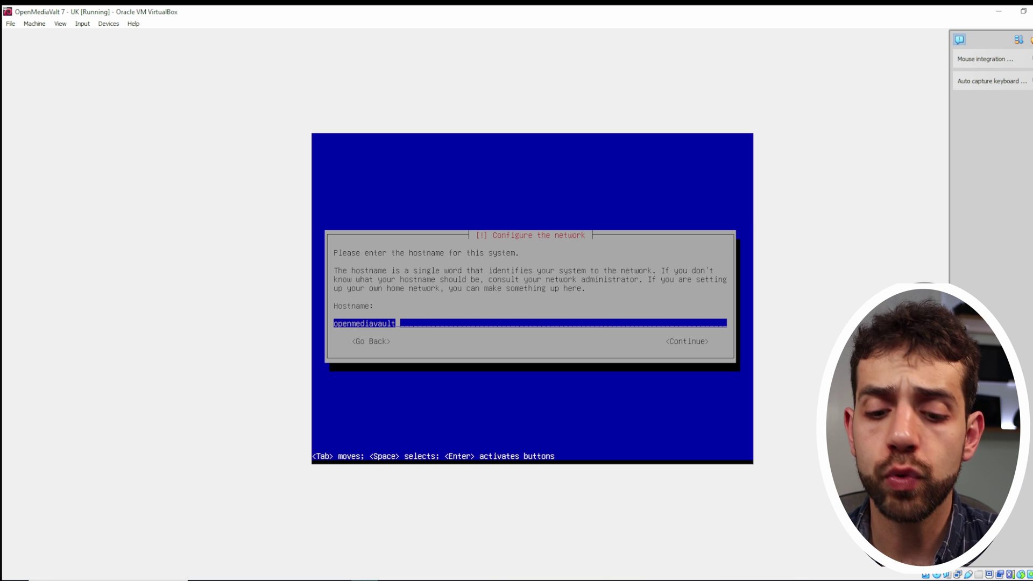
- Set the hostname to OMV7 and accept the default 'local' domain name
key(BackSpace)
key(BackSpace)
key(BackSpace)
key(BackSpace)
key(BackSpace)
key(BackSpace)
key(BackSpace)
key(BackSpace)
key(BackSpace)
key(BackSpace)
key(BackSpace)
key(BackSpace)
key(BackSpace)
key(BackSpace)
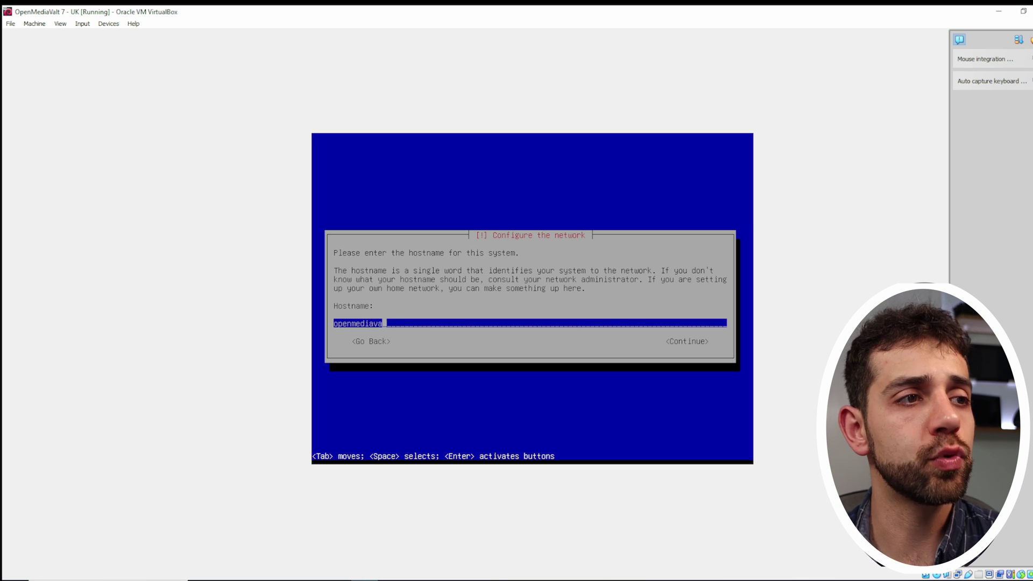
text(OMV7)
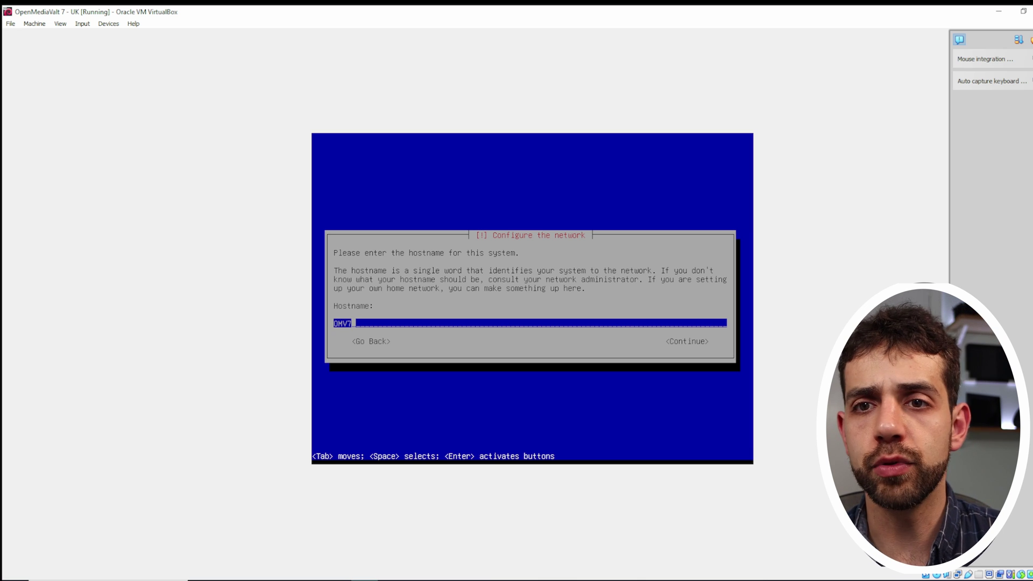
key(Return)
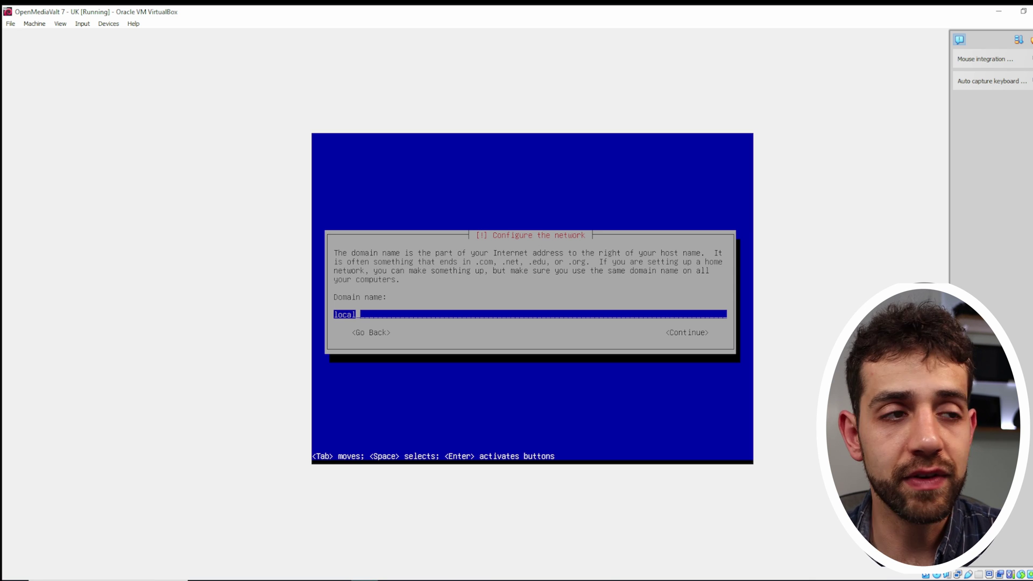
key(Return)
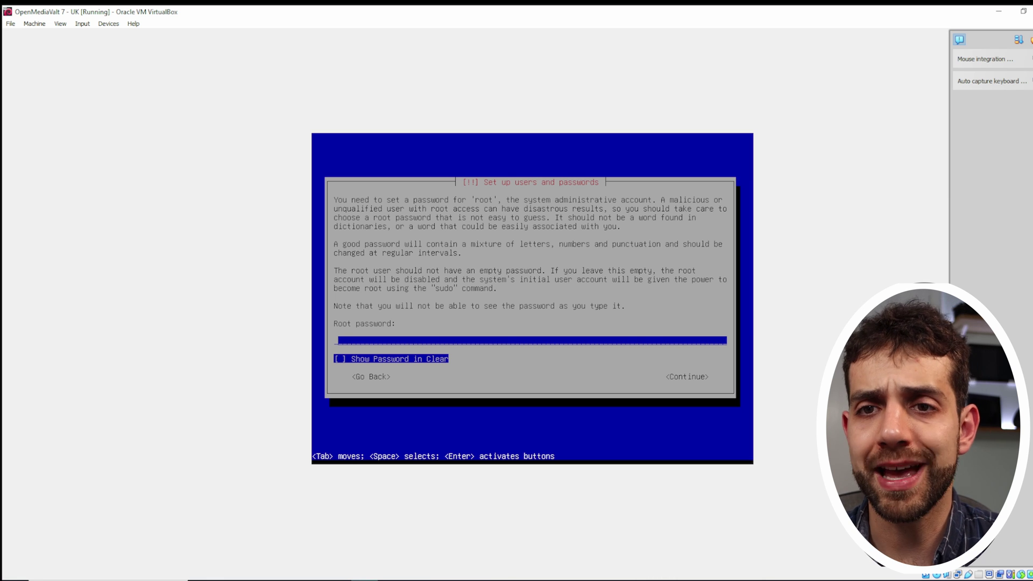
- Enter the root password and re-enter it to confirm
text(********)
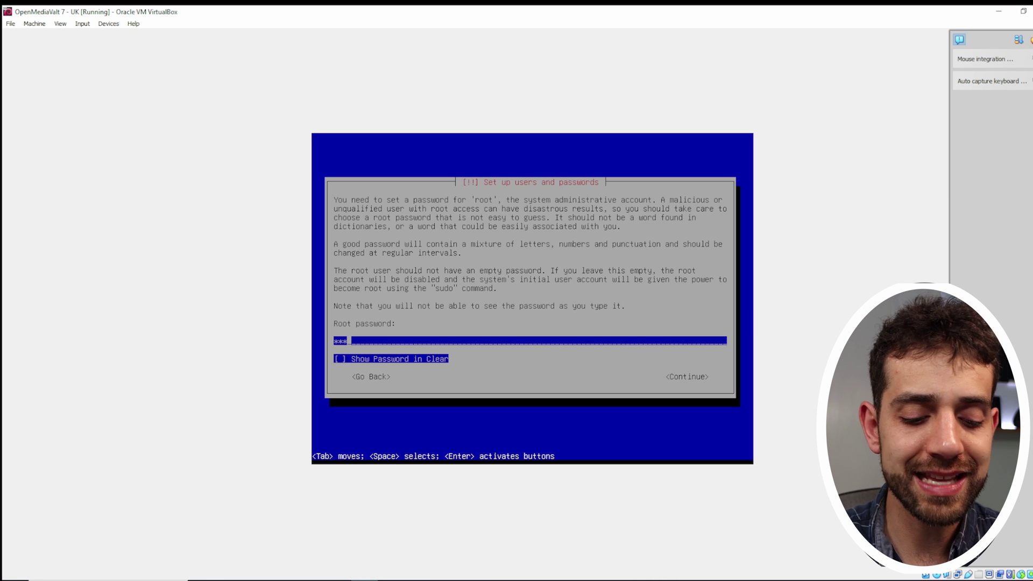
key(Return)
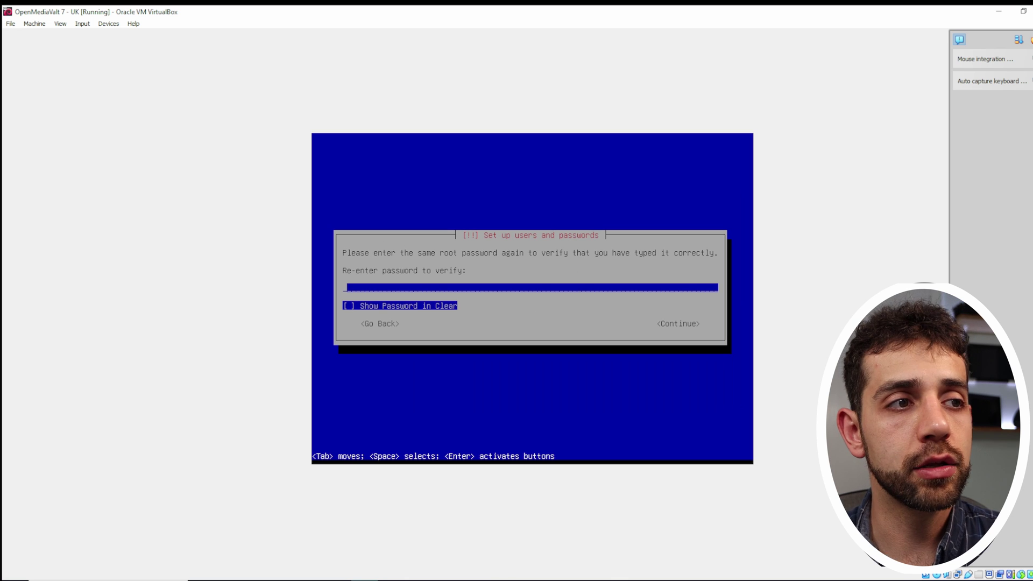
text(********)
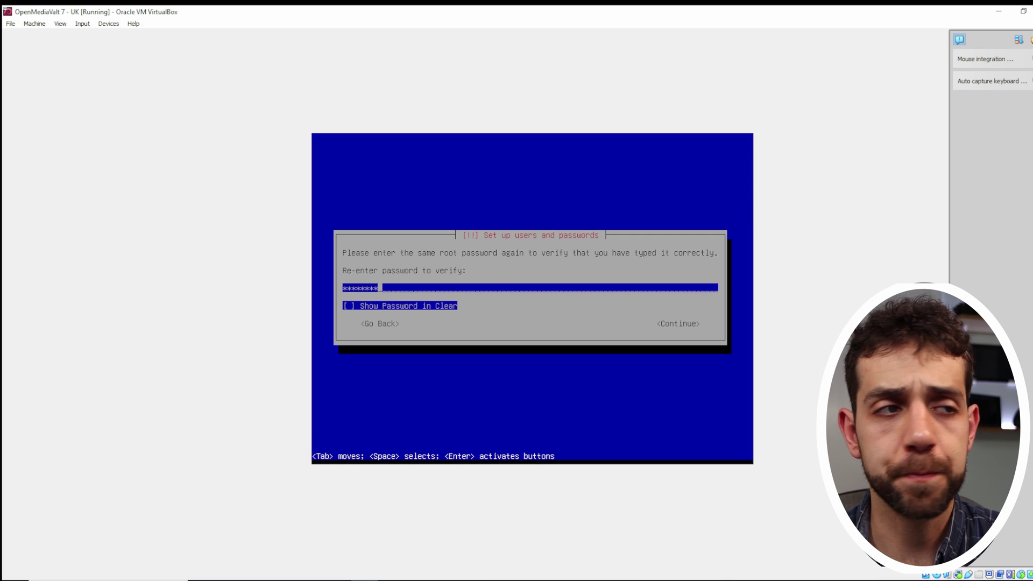
key(Return)
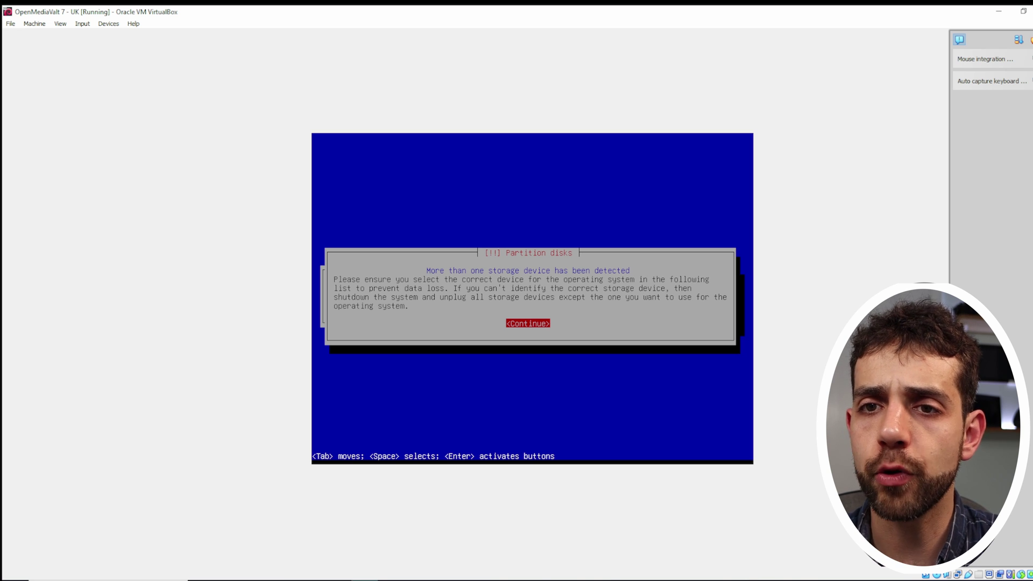
- Dismiss the multiple storage devices warning and install onto the 21.5 GB sda disk
key(Return)
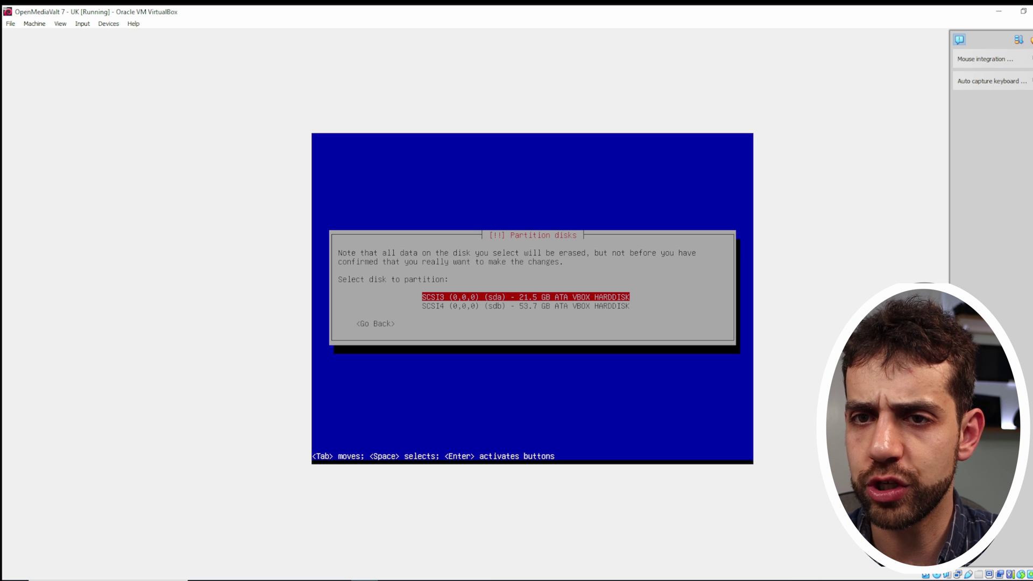
key(Return)
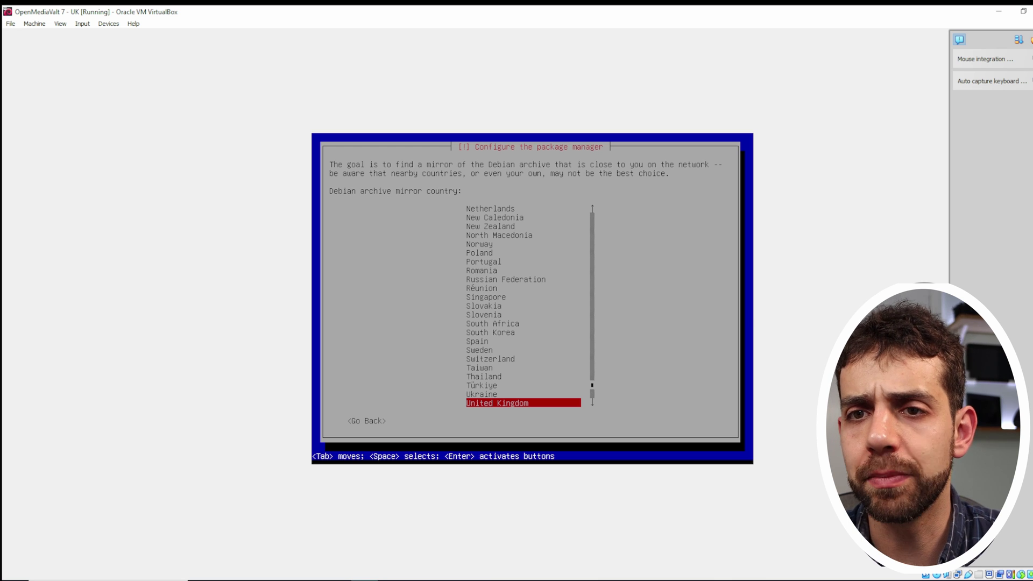
- Keep the United Kingdom mirror deb.debian.org and leave the HTTP proxy empty
key(Return)
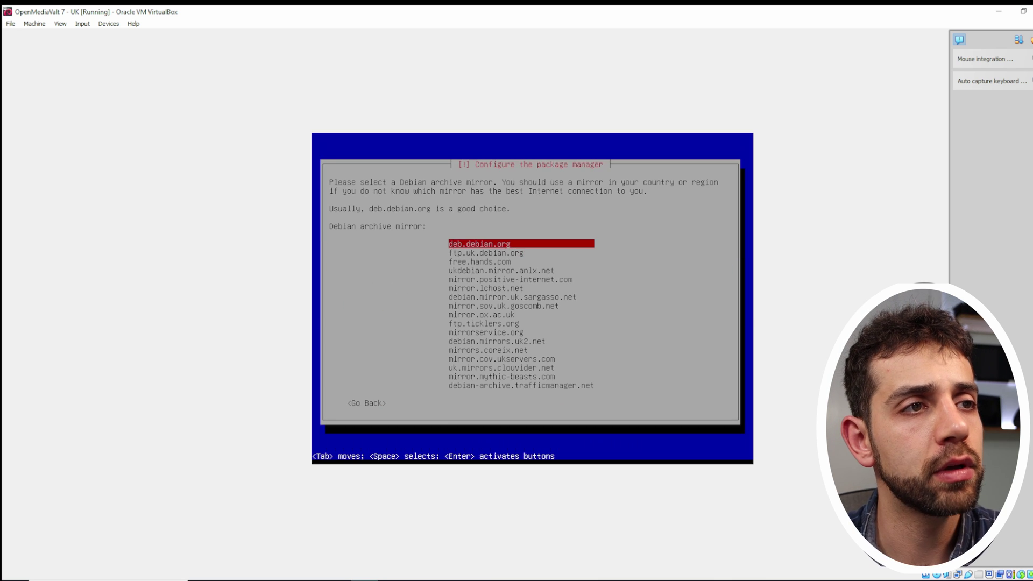
key(Return)
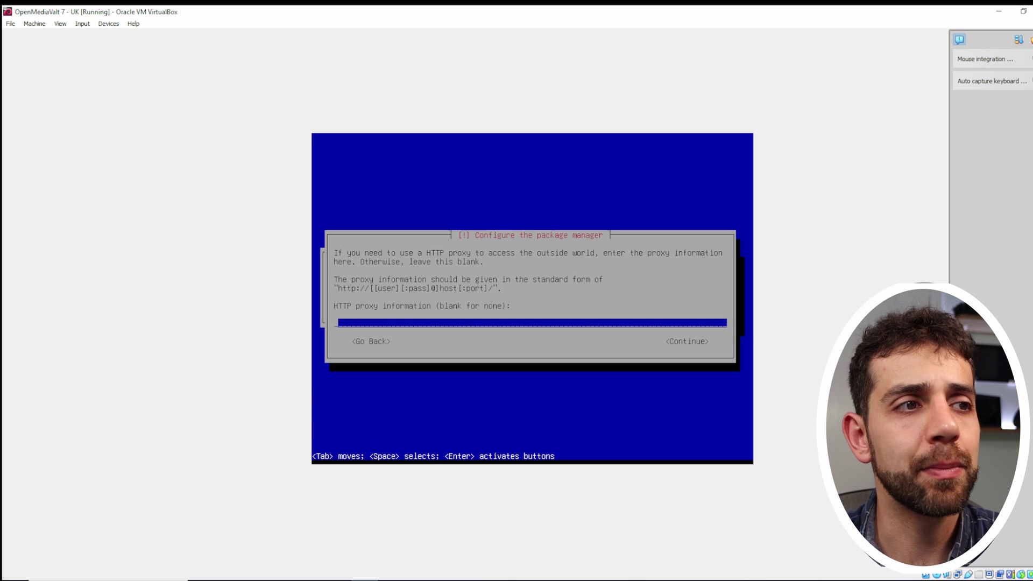
key(Return)
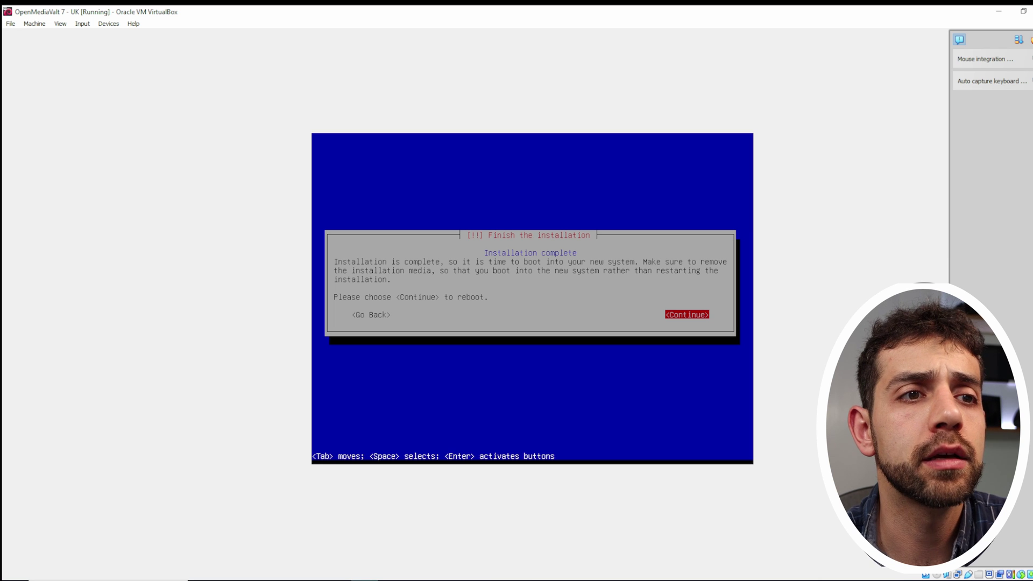
- Reboot the VM into the newly installed OMV7 system
key(Return)
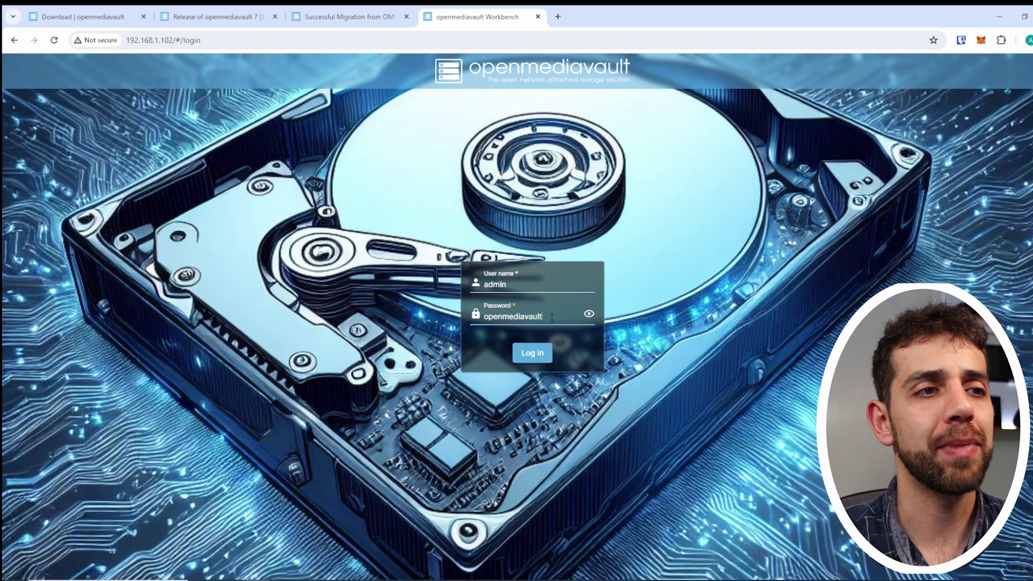
- Log in as admin, store the login, and enable and save all dashboard widgets
click(540, 347)
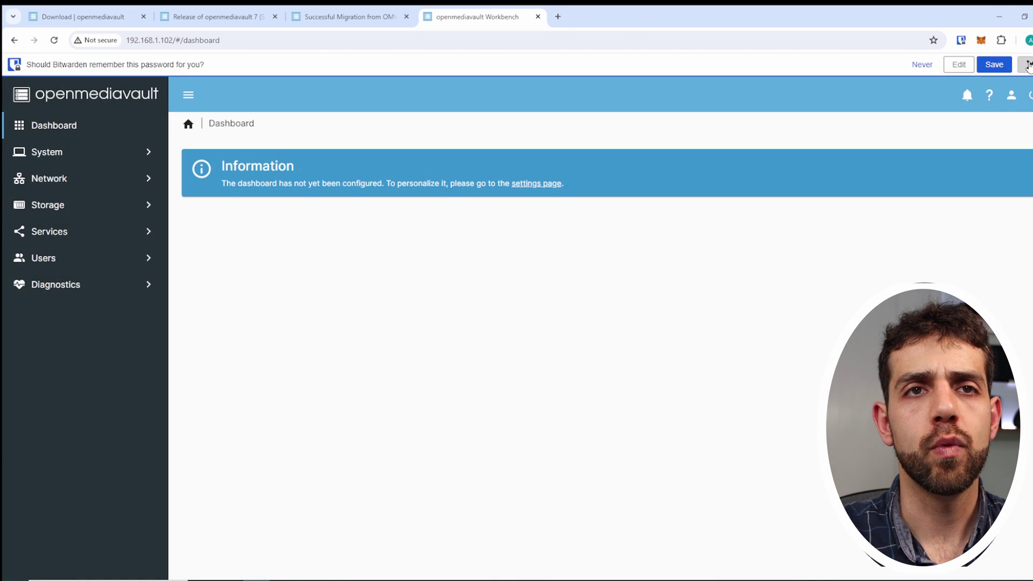
click(998, 66)
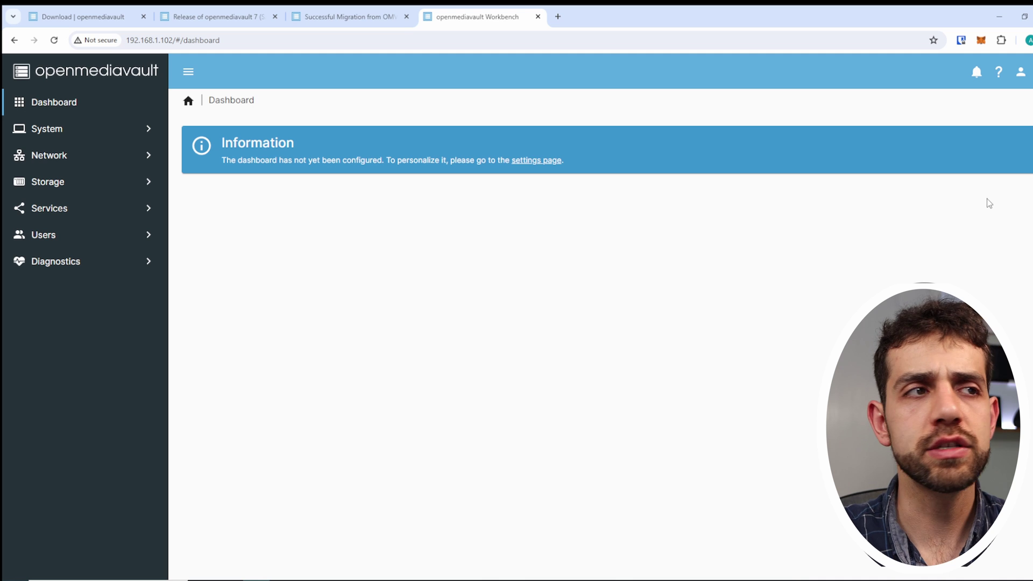
click(538, 160)
click(201, 336)
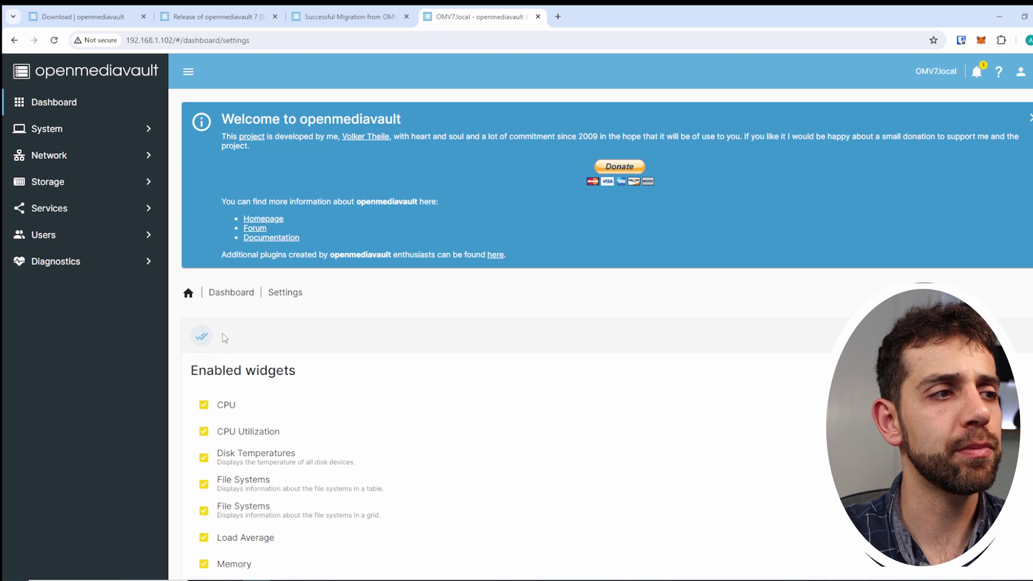
scroll(242, 457, down, 5)
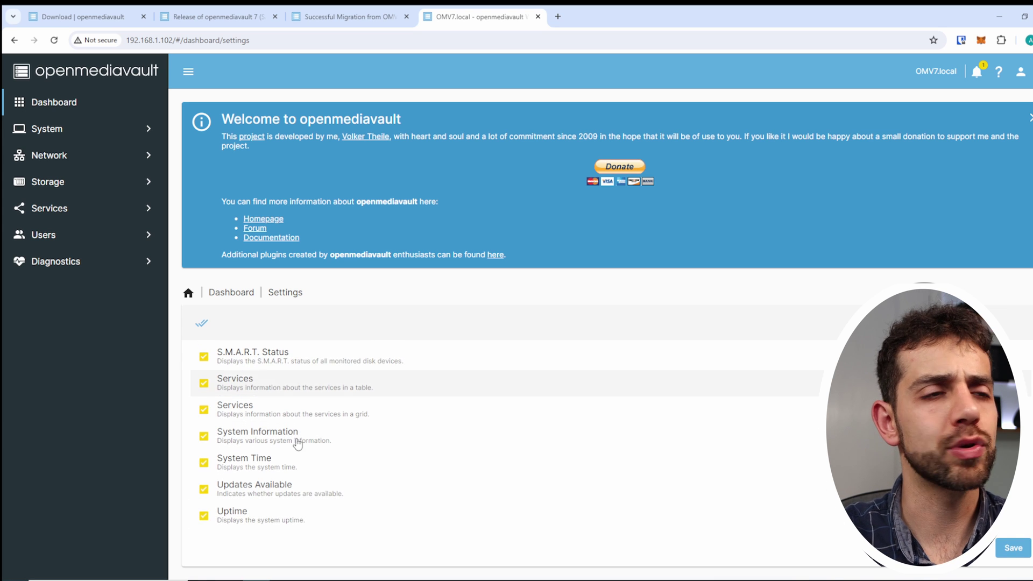
click(1013, 546)
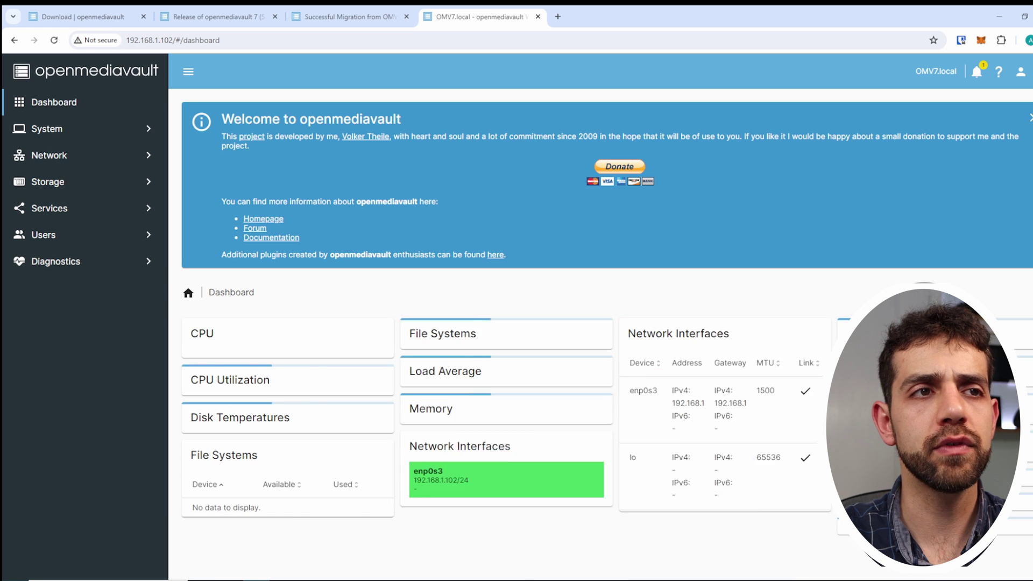
- Close the Welcome to openmediavault banner and review the OMV7.local dashboard widgets
click(1030, 118)
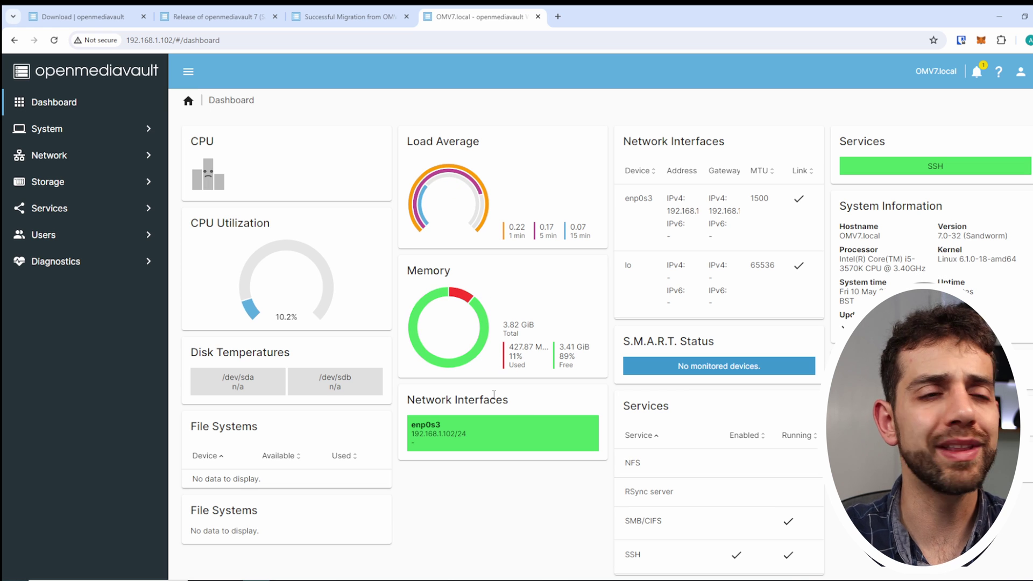
drag(518, 347, 521, 346)
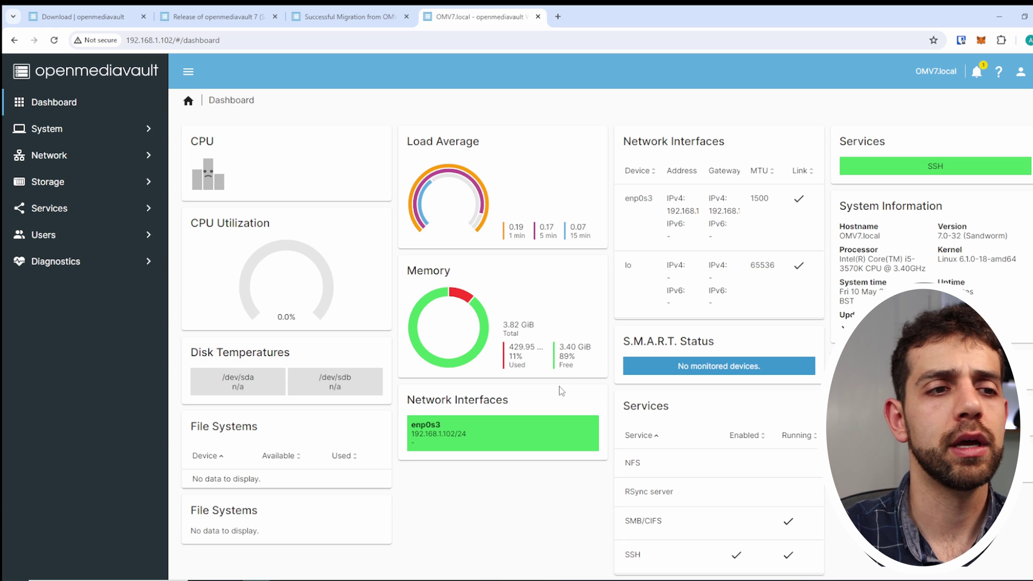
scroll(699, 490, down, 1)
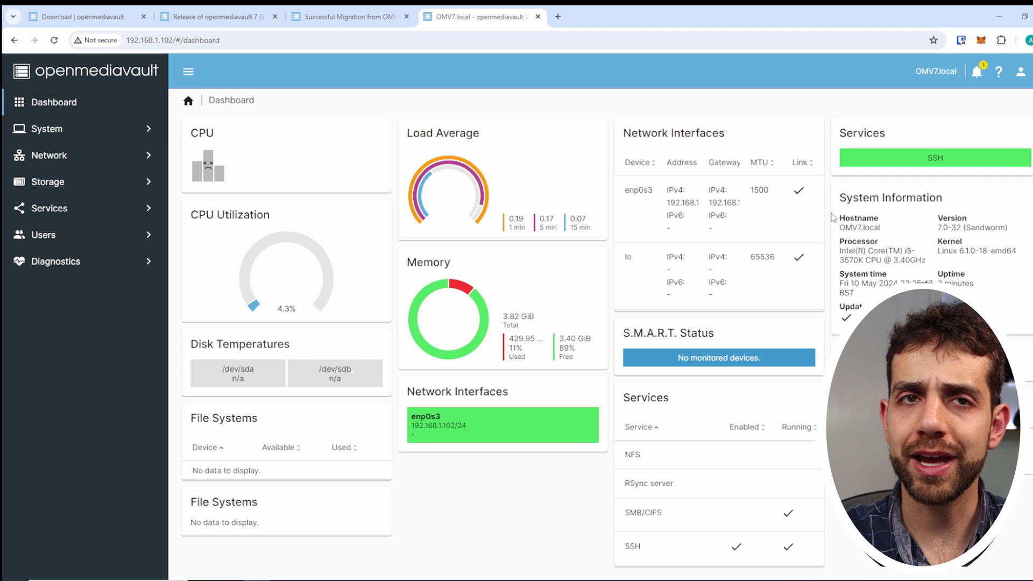
- Change the admin password from the user menu, entering the new password twice
click(1021, 71)
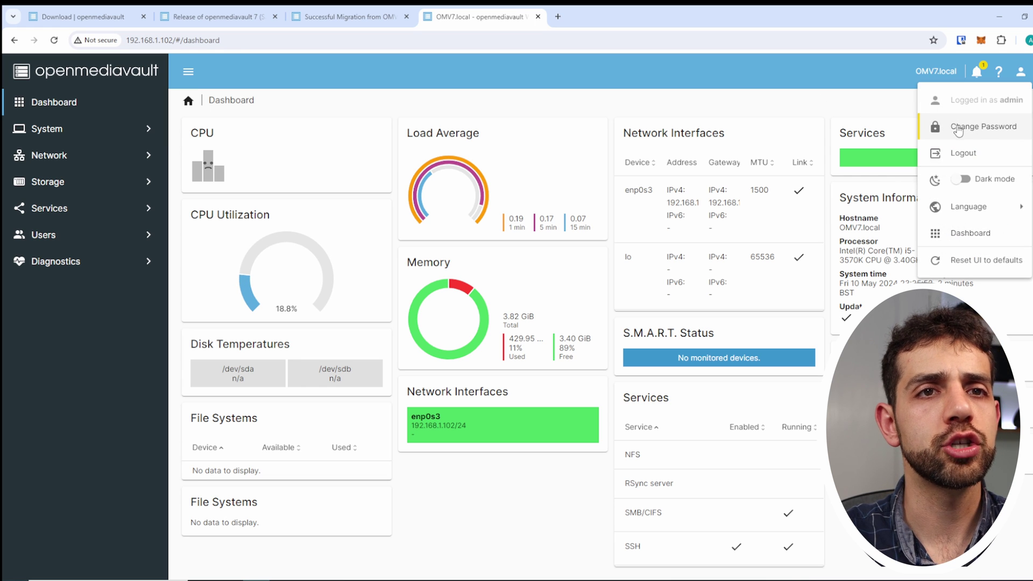
click(958, 131)
text(password)
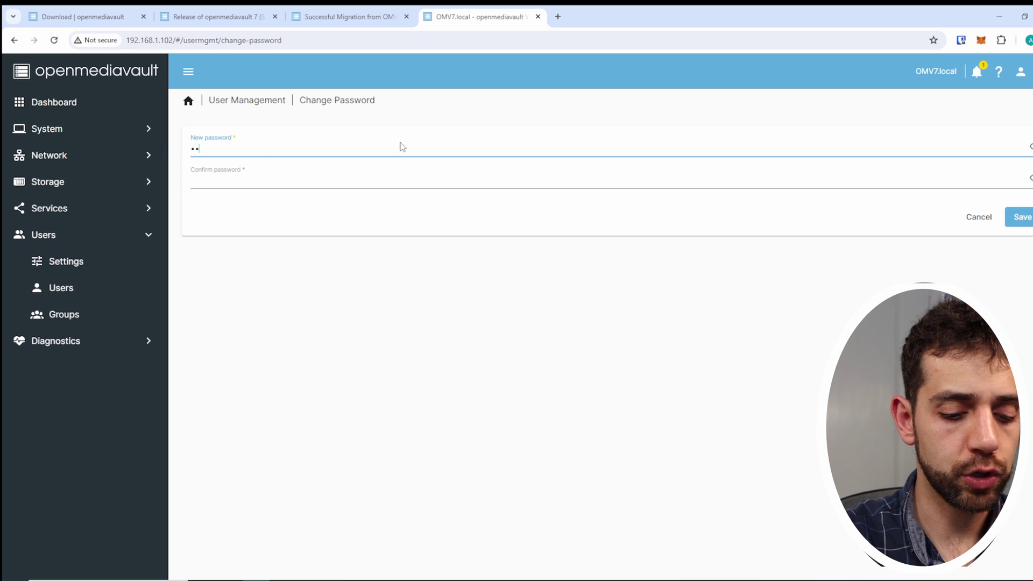
key(Tab)
text(password)
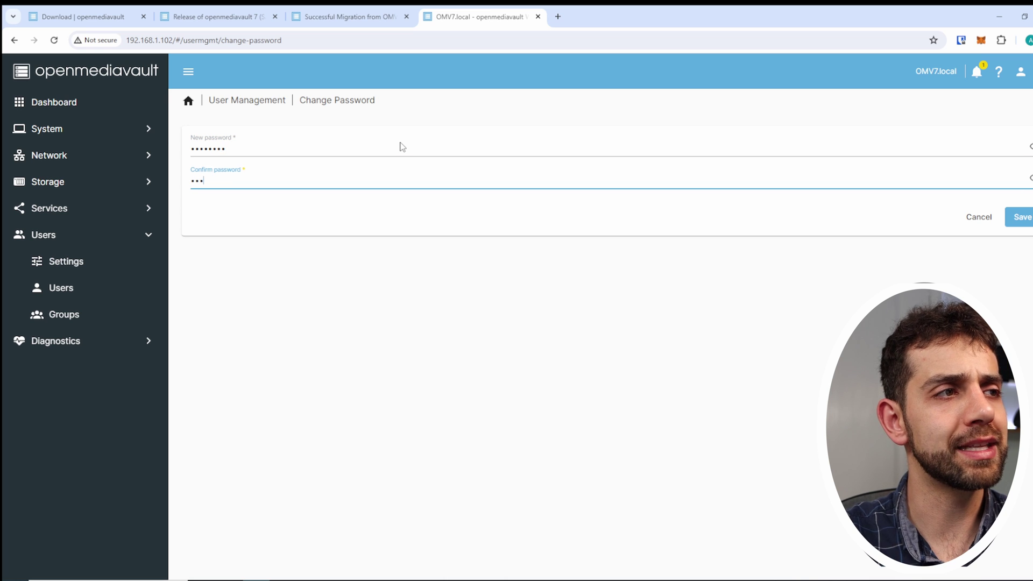
click(1012, 217)
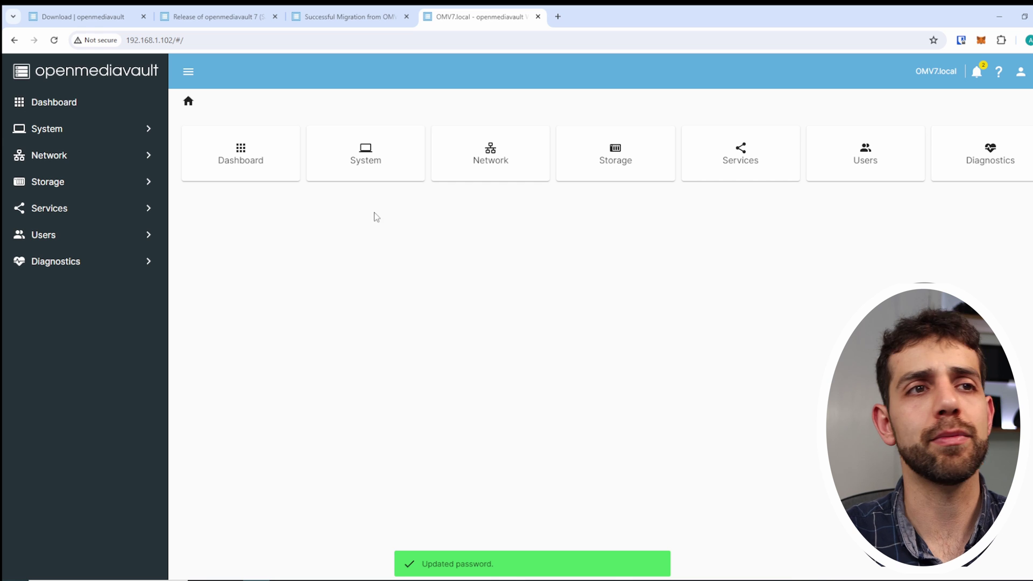
- Browse the Workbench, Date & Time, Notification events and settings, and Power Management pages, ending on System
click(54, 133)
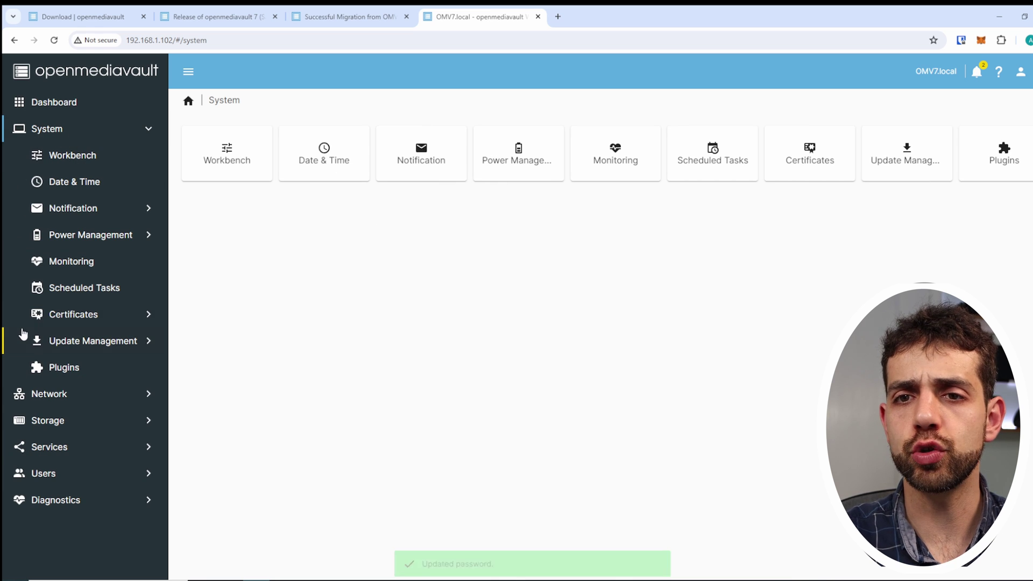
click(86, 157)
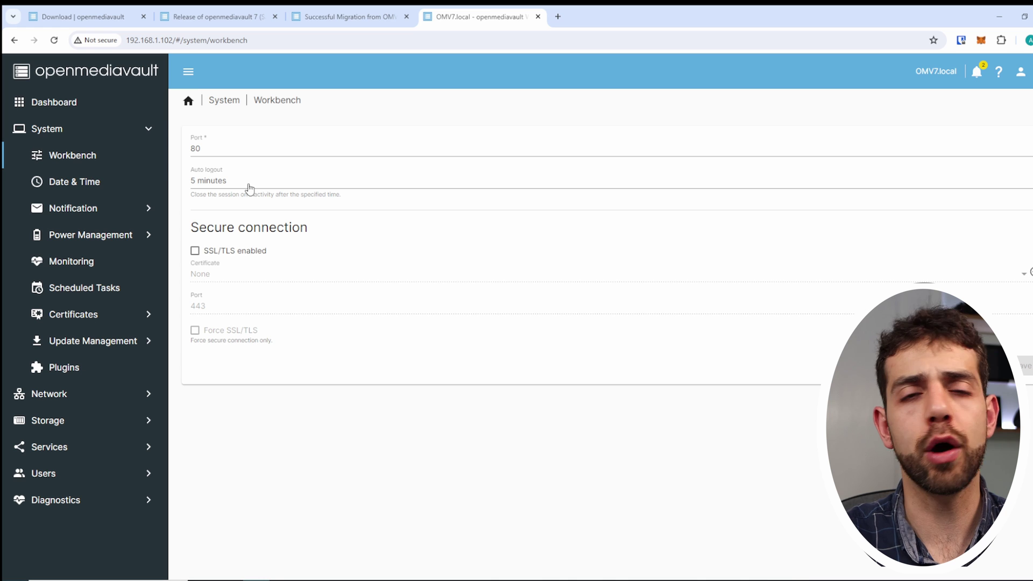
click(100, 184)
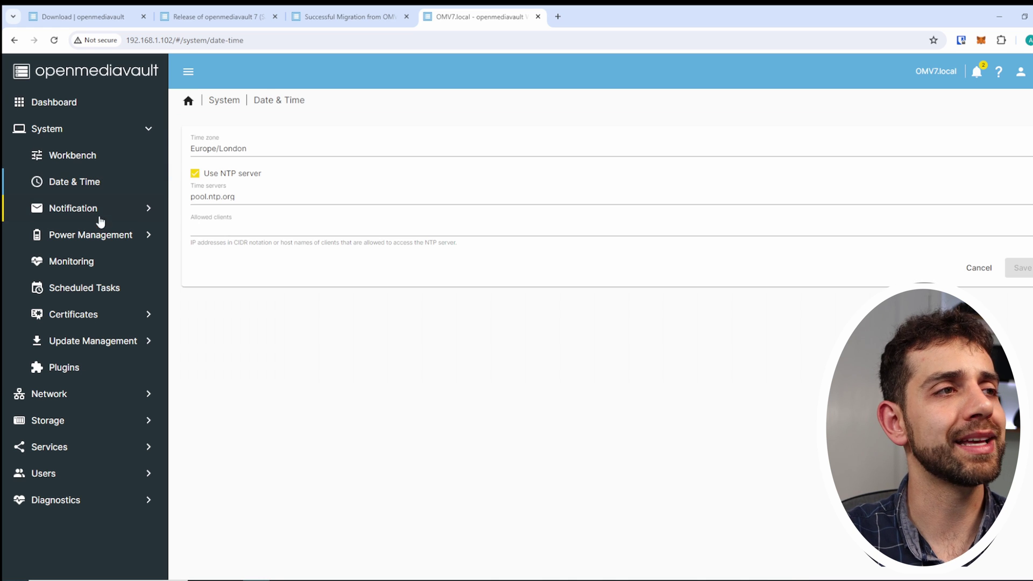
click(92, 214)
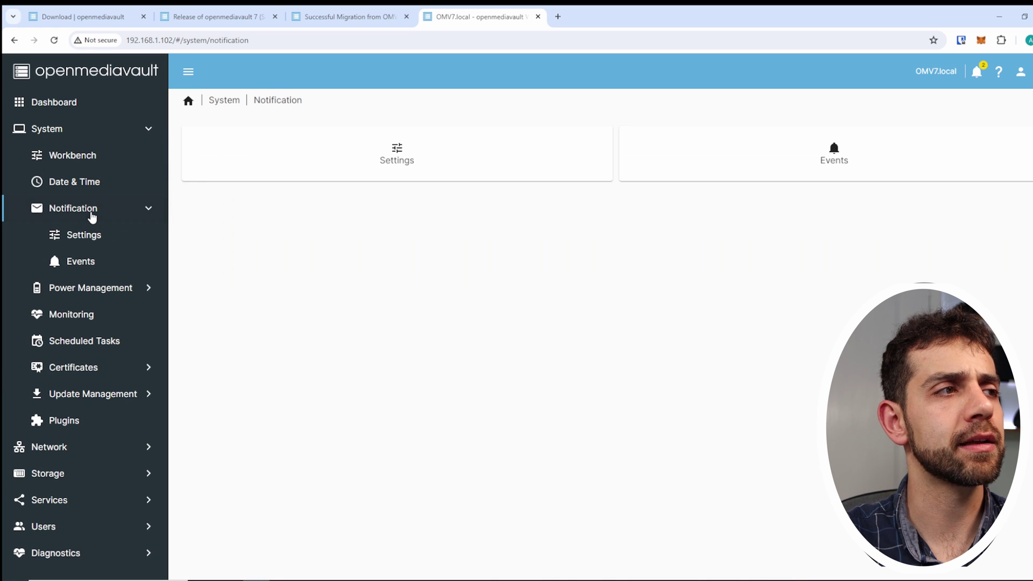
click(79, 269)
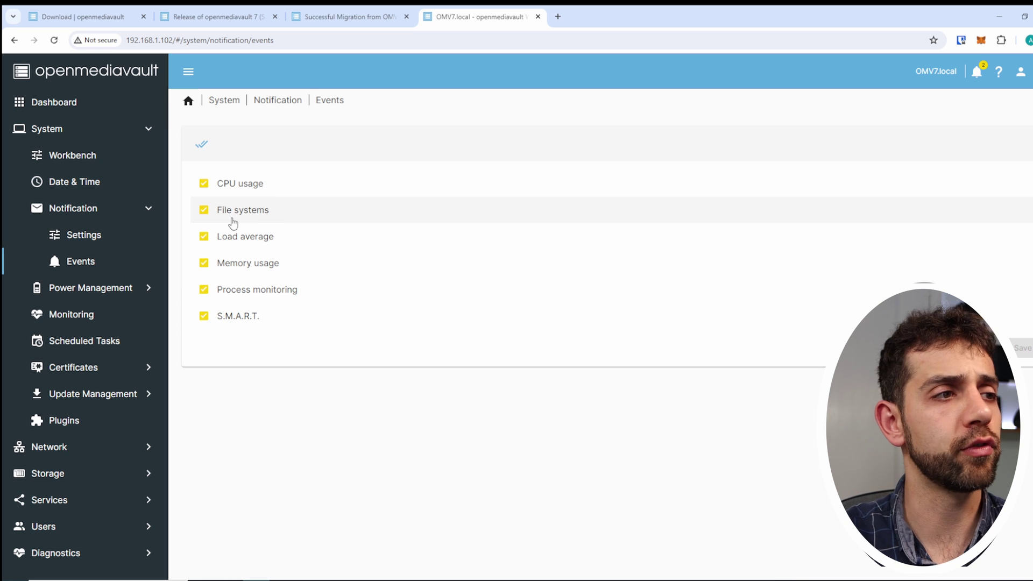
click(82, 237)
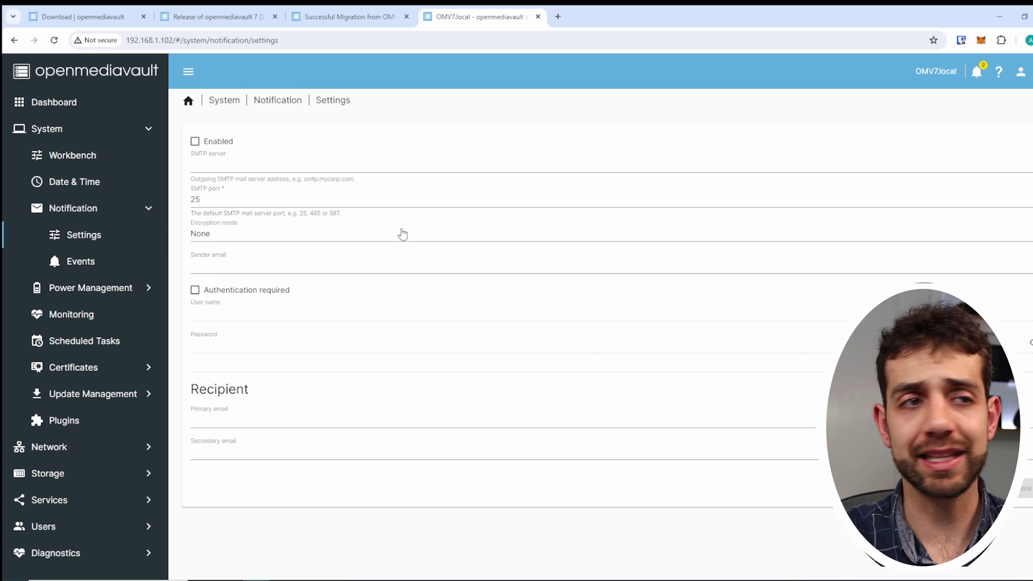
click(108, 295)
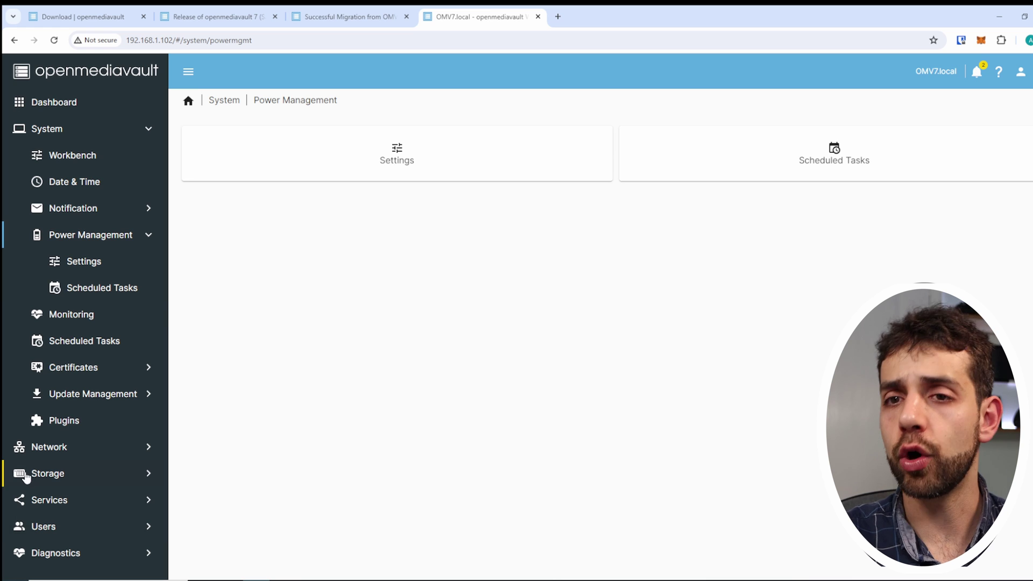
click(38, 138)
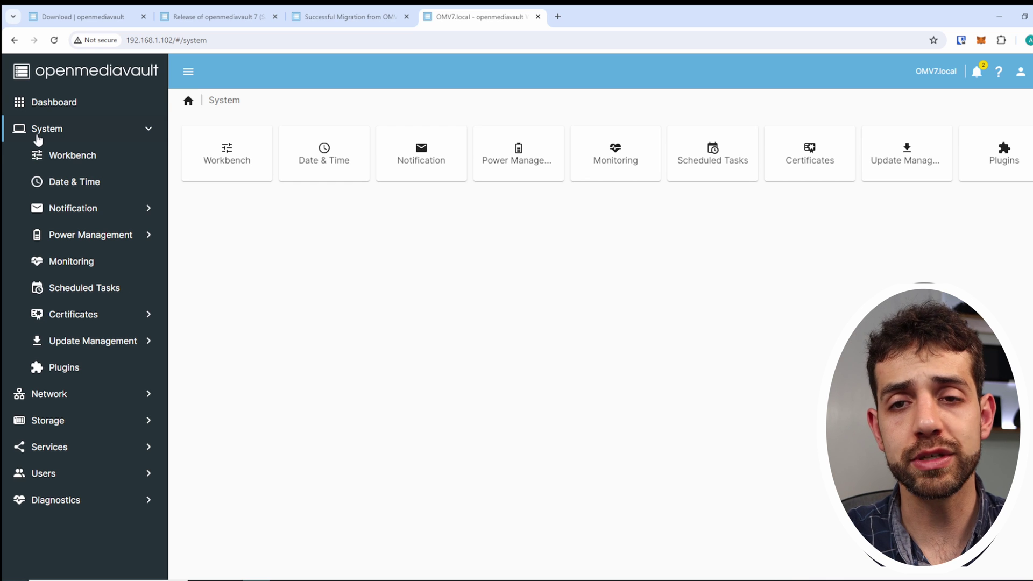
- Check the empty IPv4 firewall rules, then view the HTTP, HTTPS and FTP proxy settings
click(75, 395)
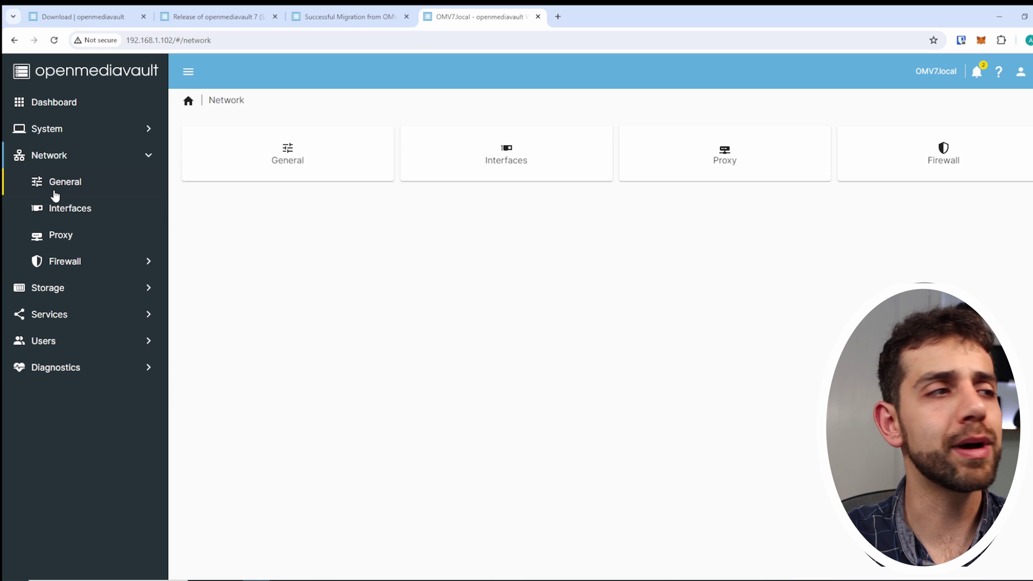
click(68, 266)
click(93, 290)
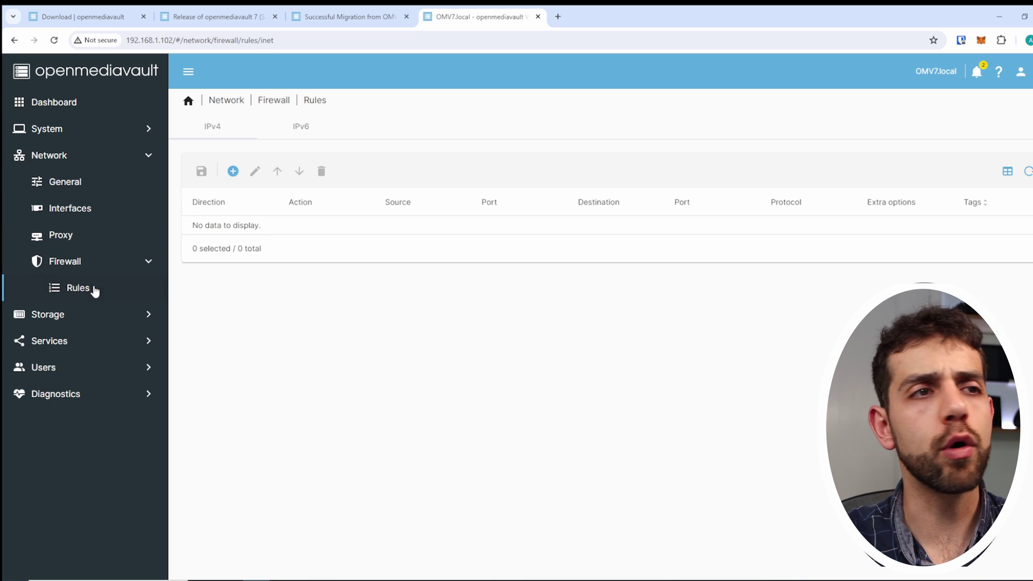
click(75, 247)
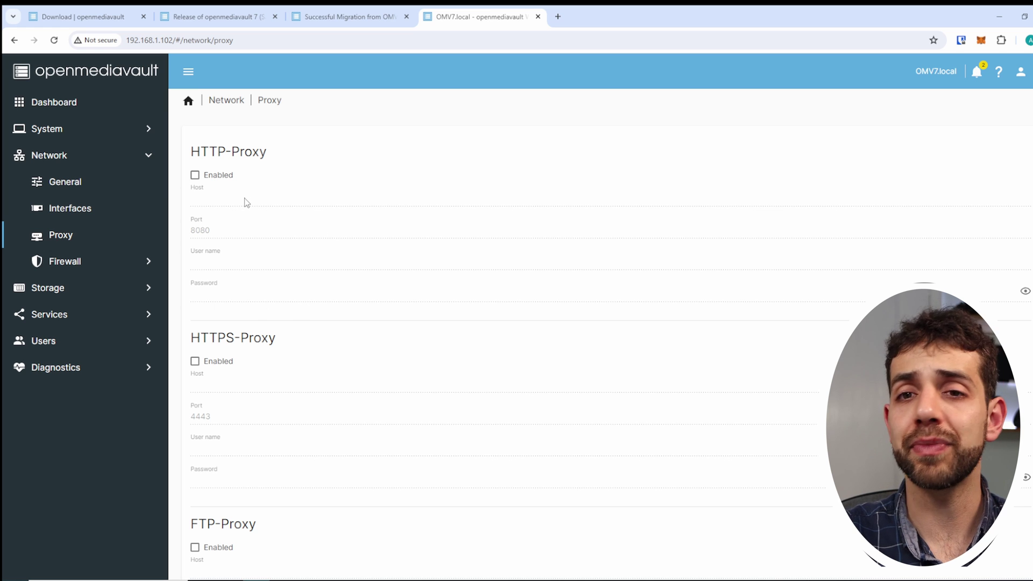
scroll(226, 392, down, 3)
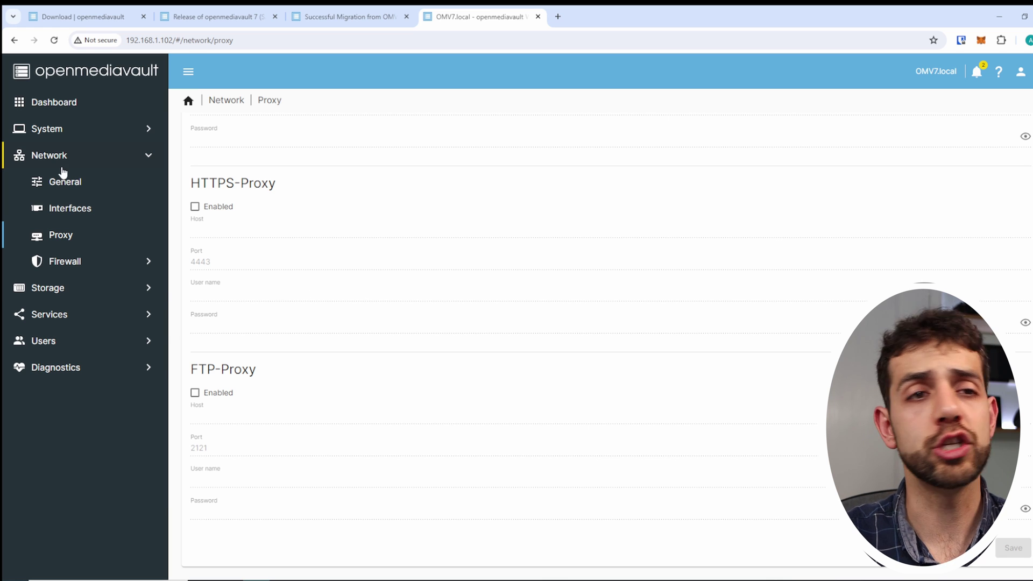
- View the 20 GiB sda and 50 GiB sdb disks, then list the file system types to create
click(69, 291)
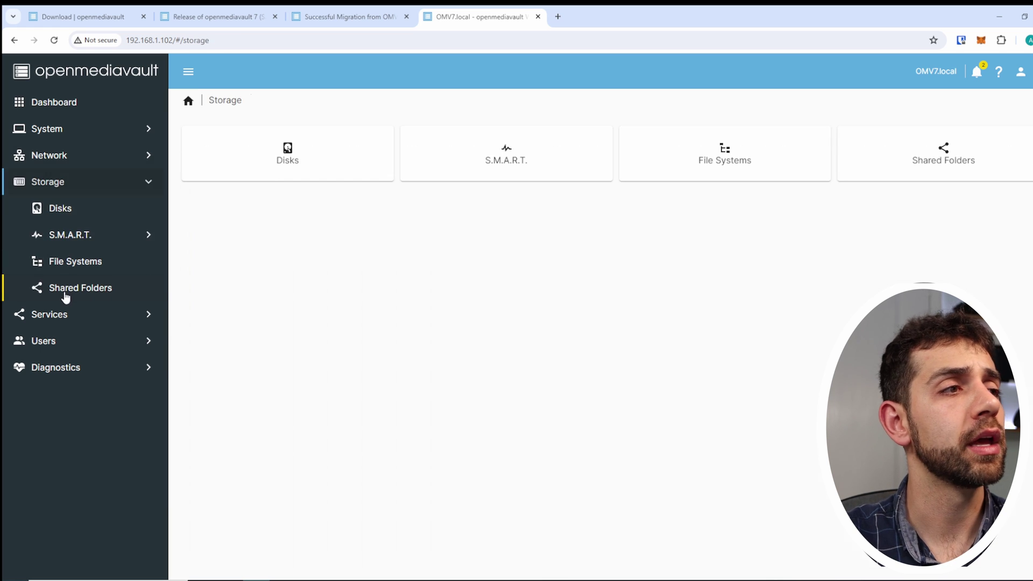
click(66, 218)
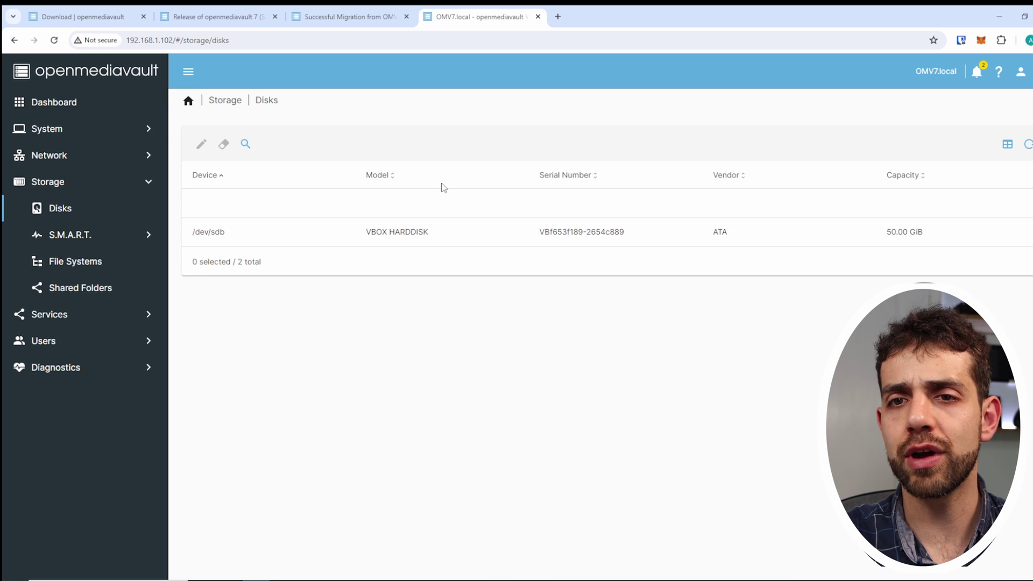
click(78, 261)
click(222, 145)
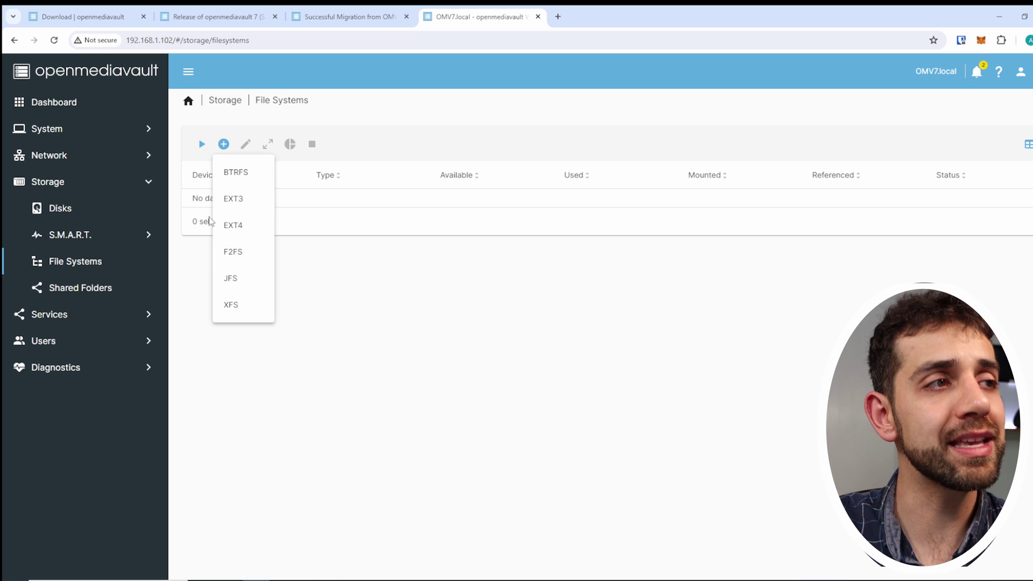
- Create a BTRFS file system with the Single profile on the 50 GiB VBOX HARDDISK /dev/sdb
click(248, 173)
click(216, 236)
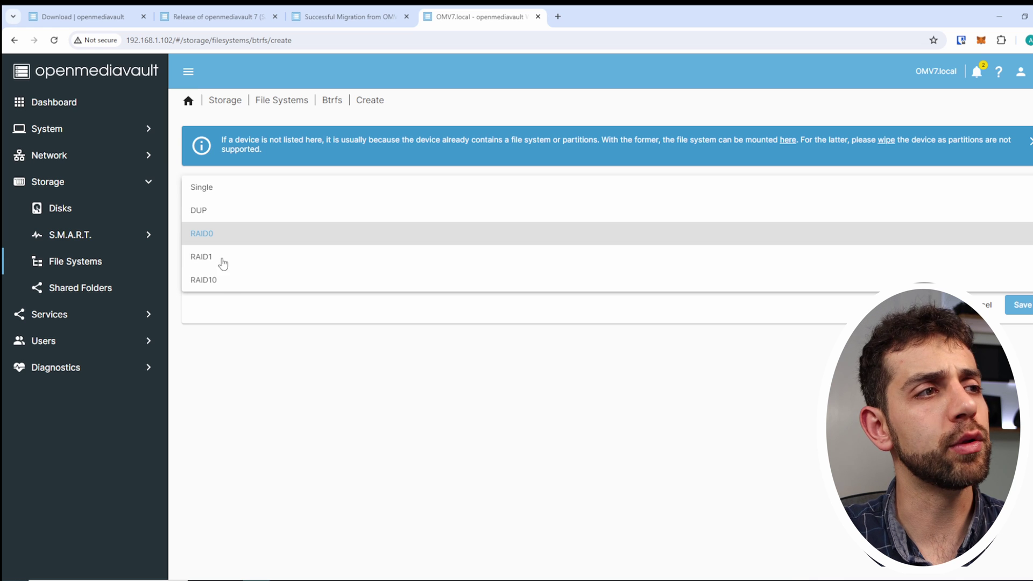
click(208, 188)
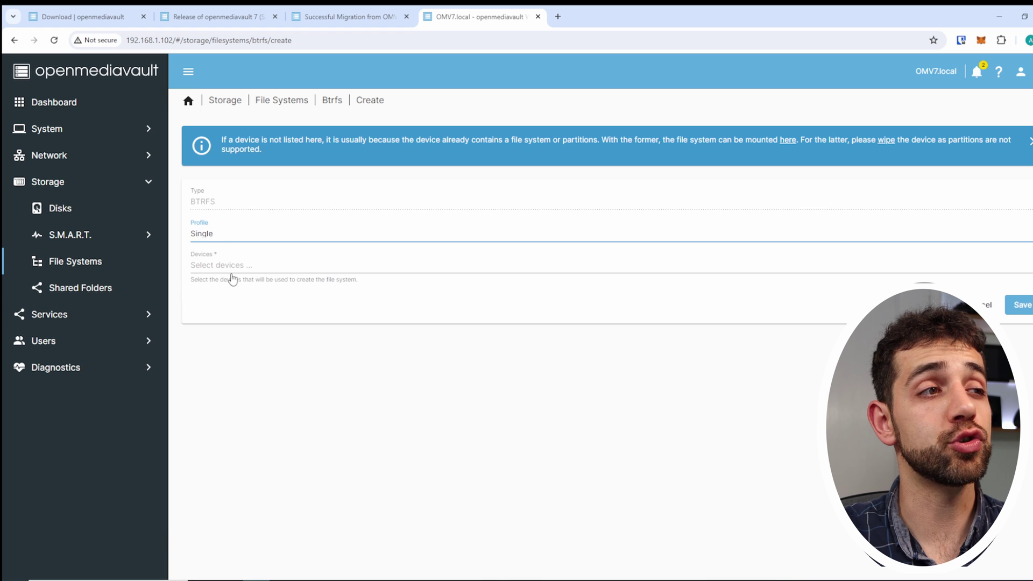
click(246, 271)
click(393, 275)
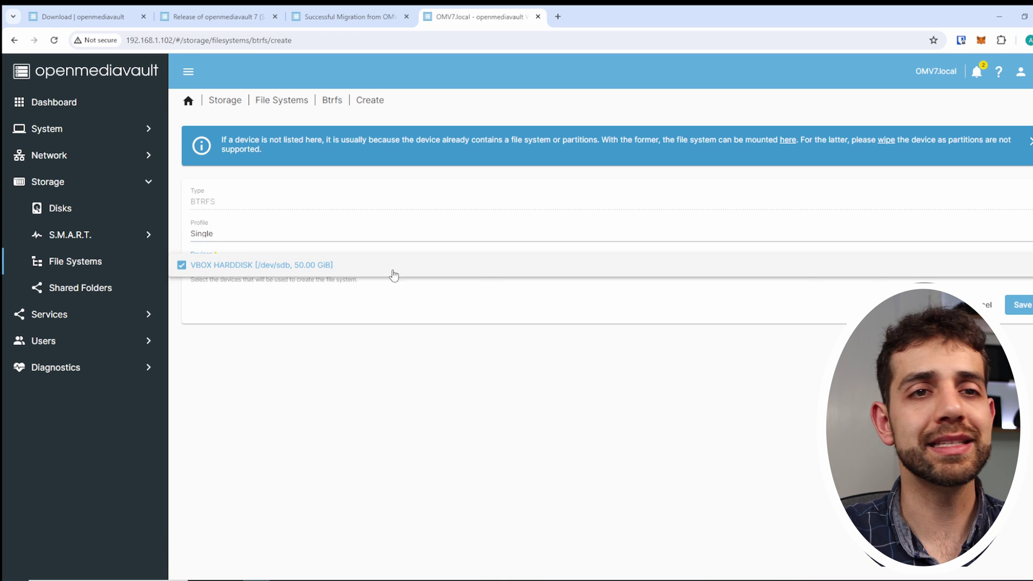
click(1020, 303)
click(1018, 305)
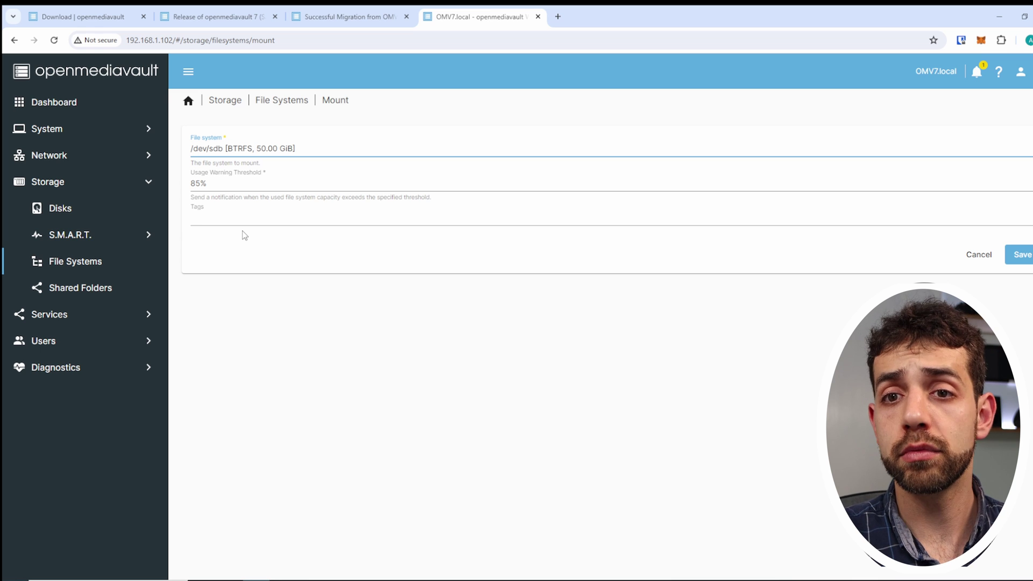
- Save the mount of the /dev/sdb BTRFS file system and confirm applying the pending configuration changes
click(1018, 252)
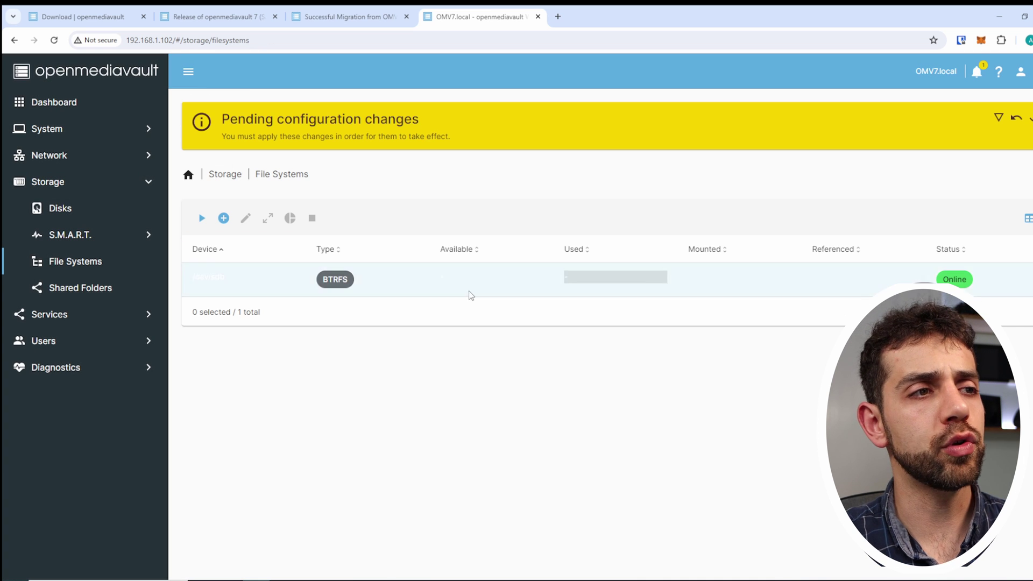
click(478, 291)
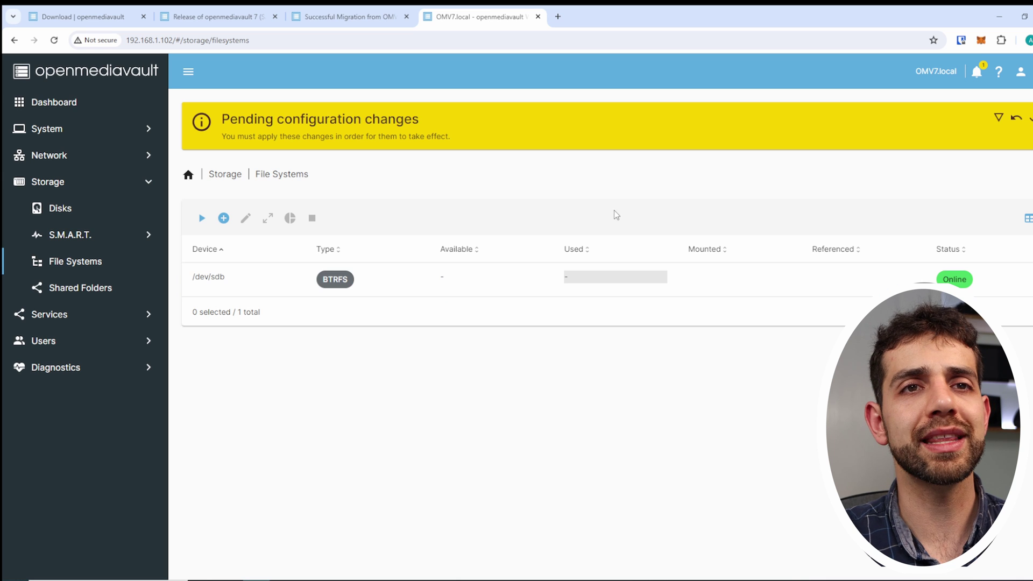
click(1029, 118)
click(615, 344)
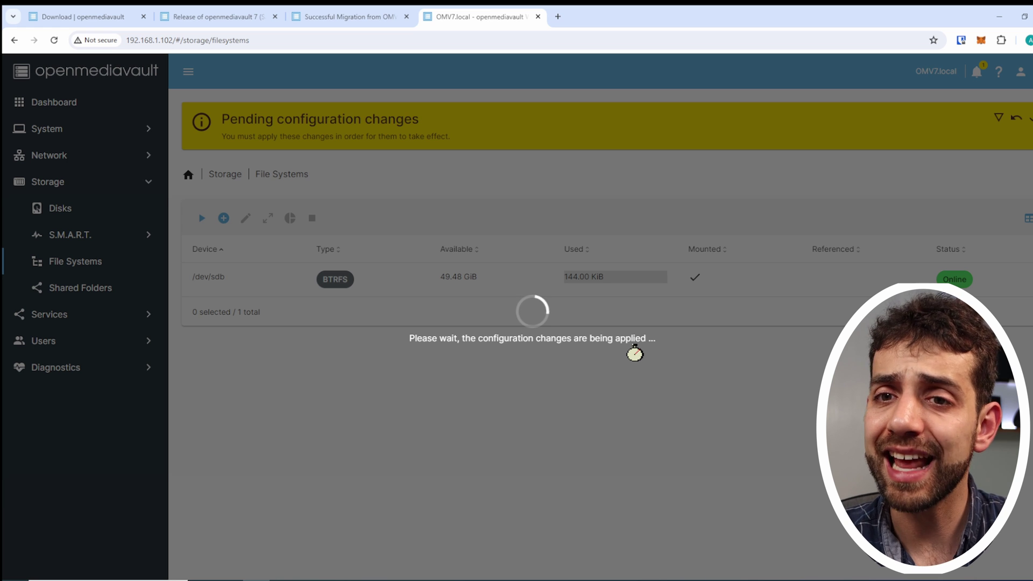
- In the OMV 6 to 7 migration thread, highlight the title, omv-release-upgrade and both wget commands
click(363, 12)
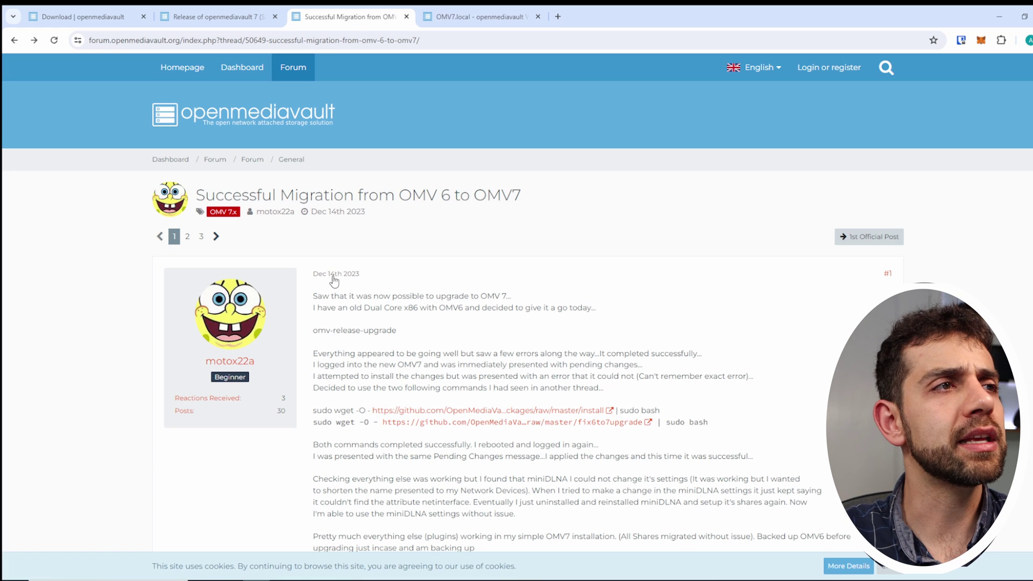
drag(213, 197, 523, 200)
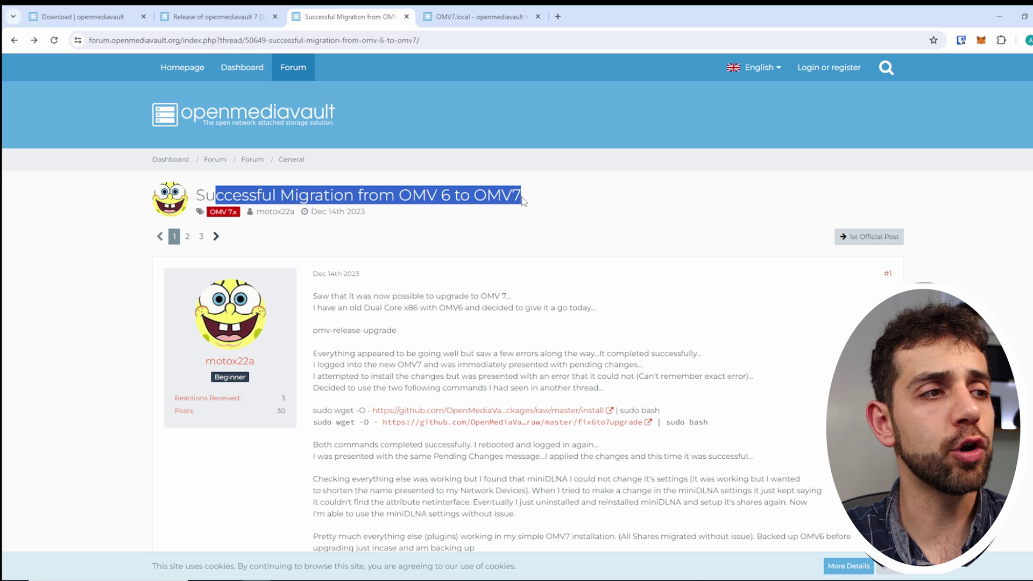
scroll(556, 205, down, 2)
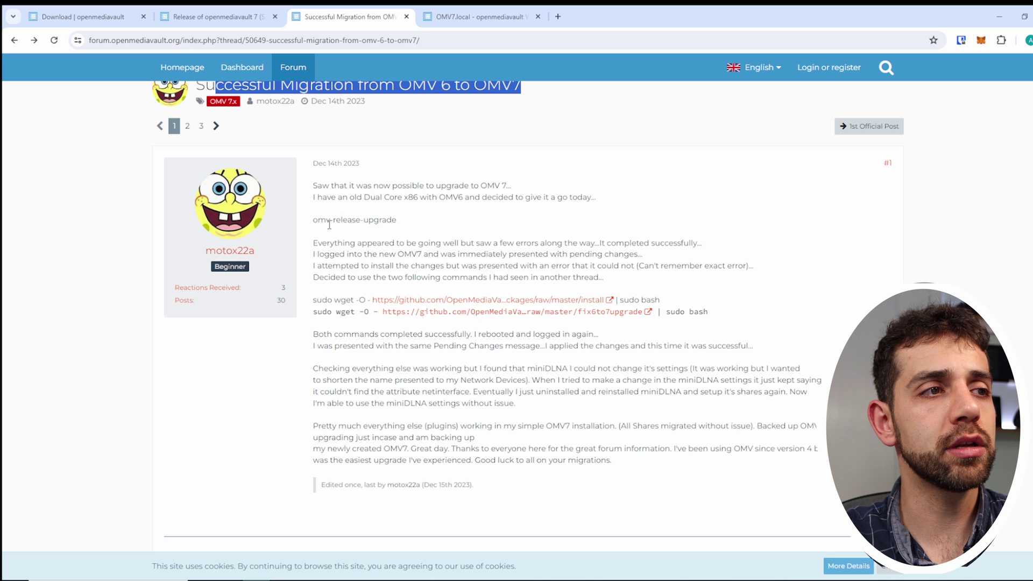
drag(315, 222, 396, 220)
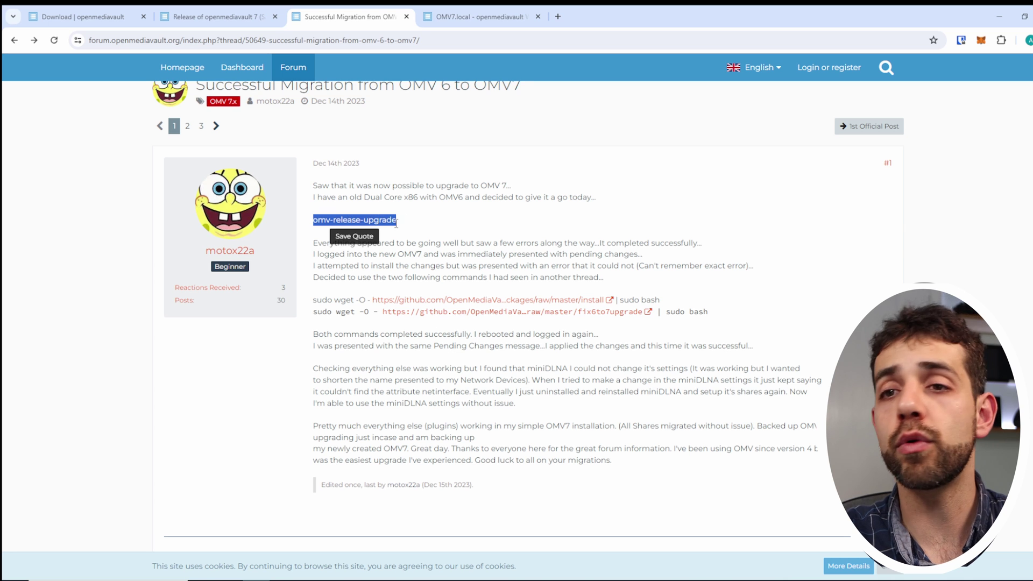
scroll(425, 305, down, 1)
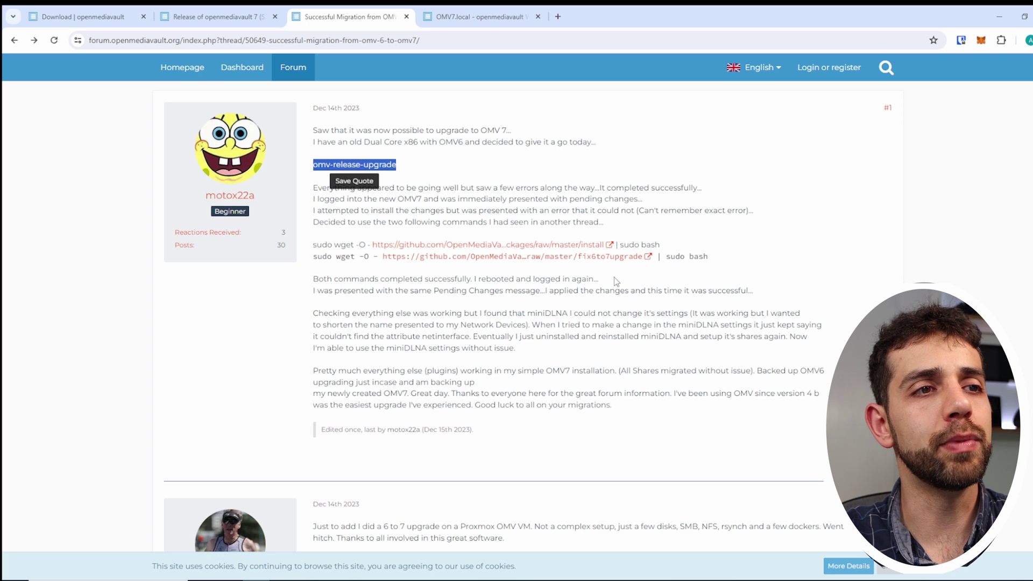
drag(661, 245, 322, 245)
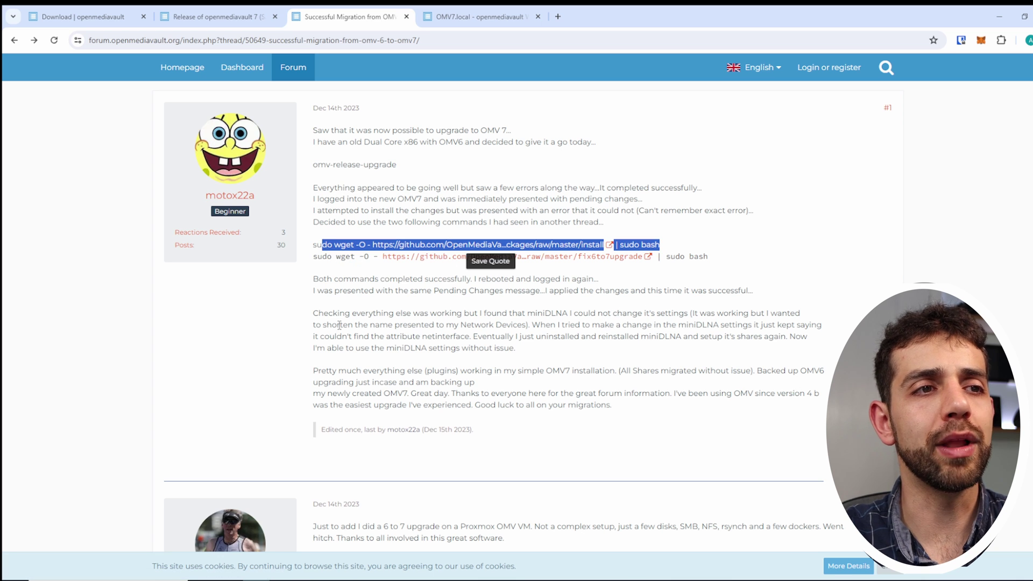
drag(709, 258, 316, 248)
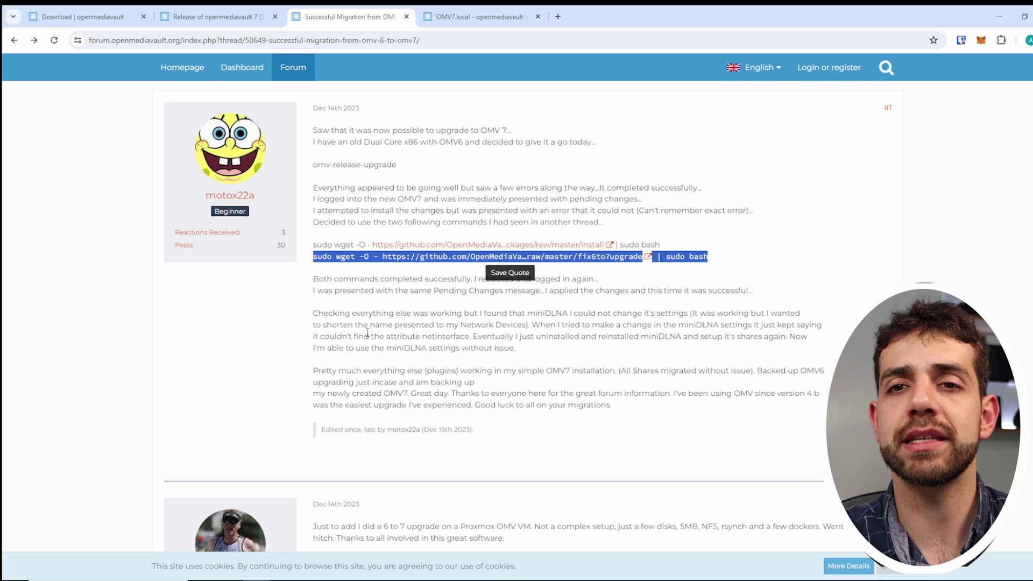